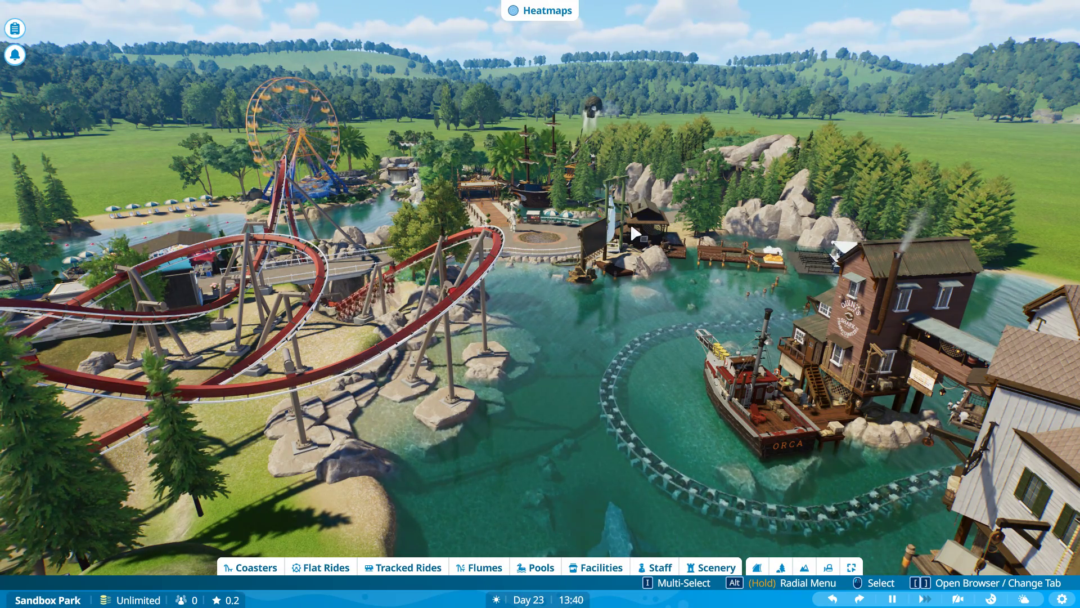
Step: Place a Moving Platform - Rotational from the interactive props on the open grass beside the lake
scroll(714, 354, up, 5)
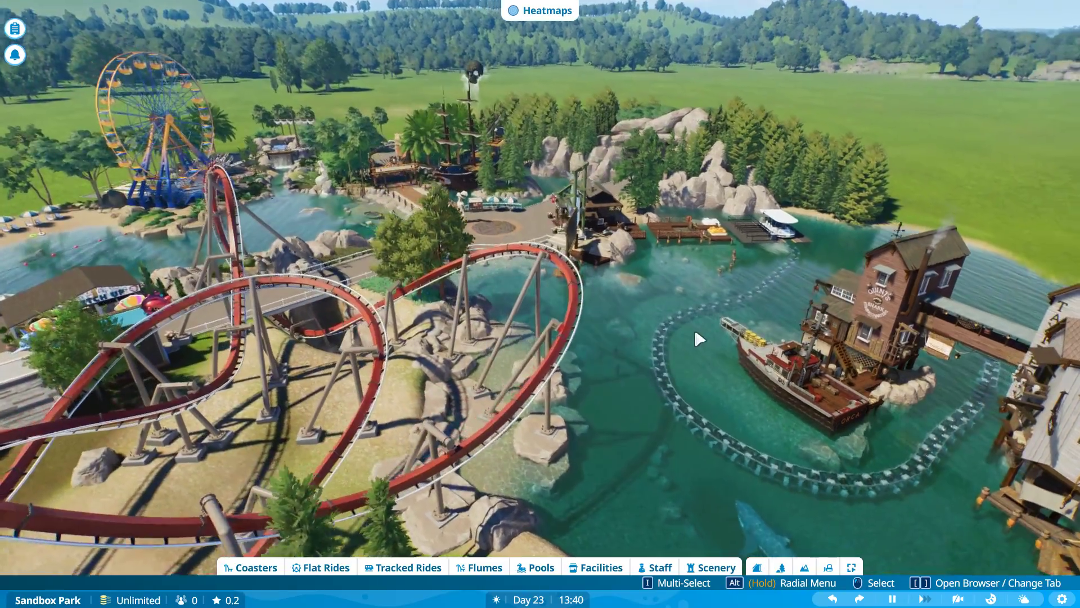
scroll(682, 336, down, 5)
key(d)
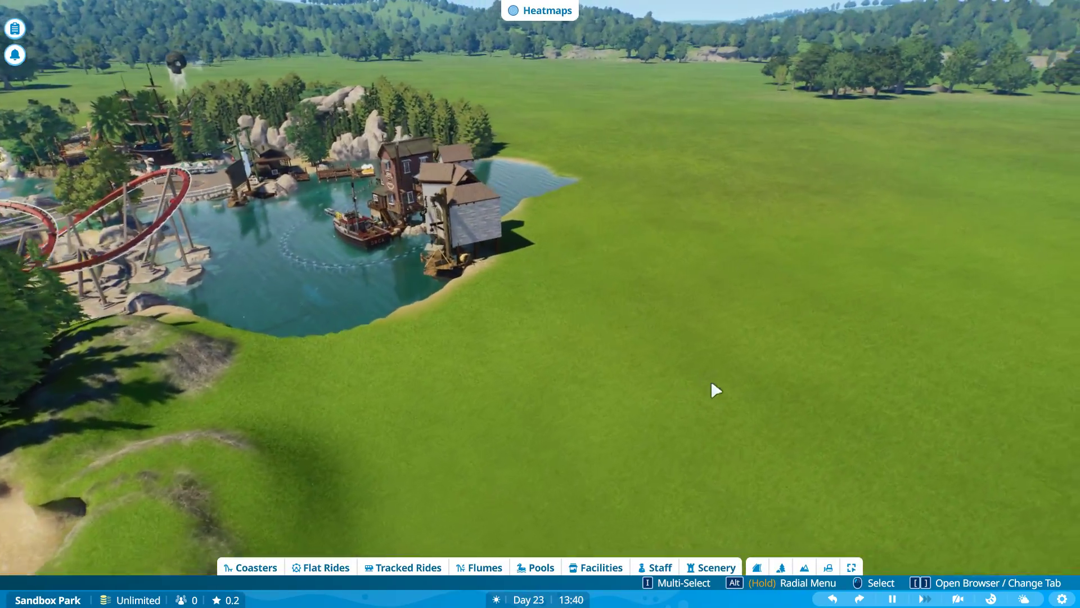
scroll(714, 388, up, 5)
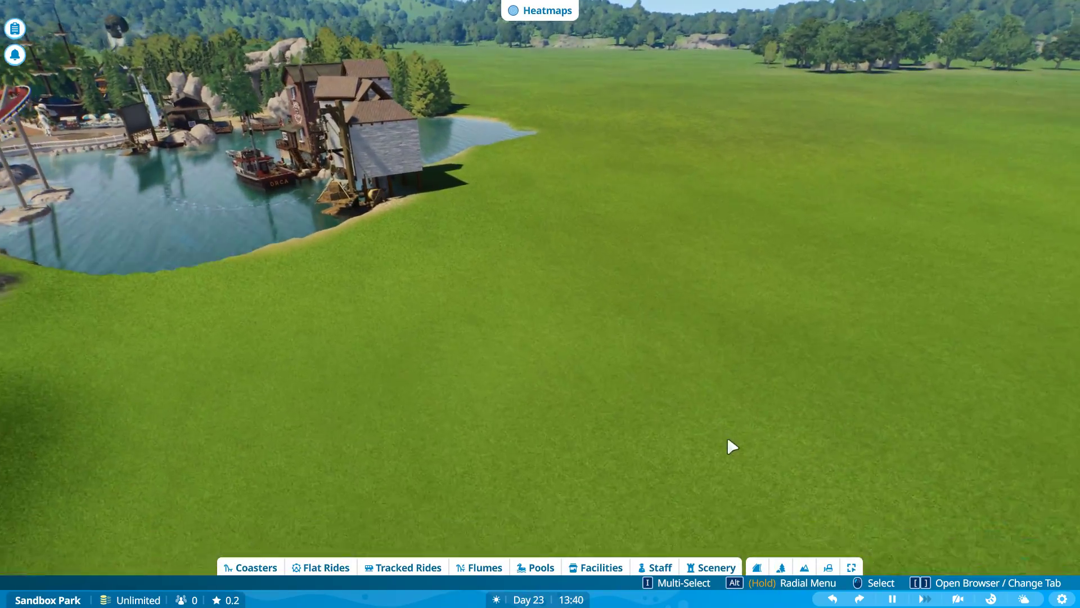
click(718, 566)
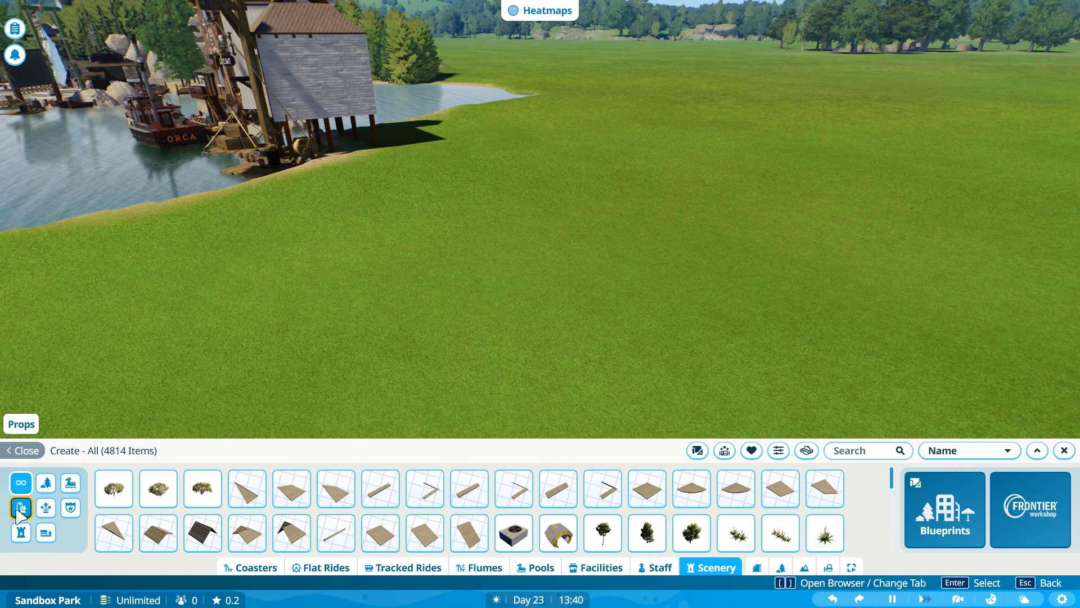
click(21, 509)
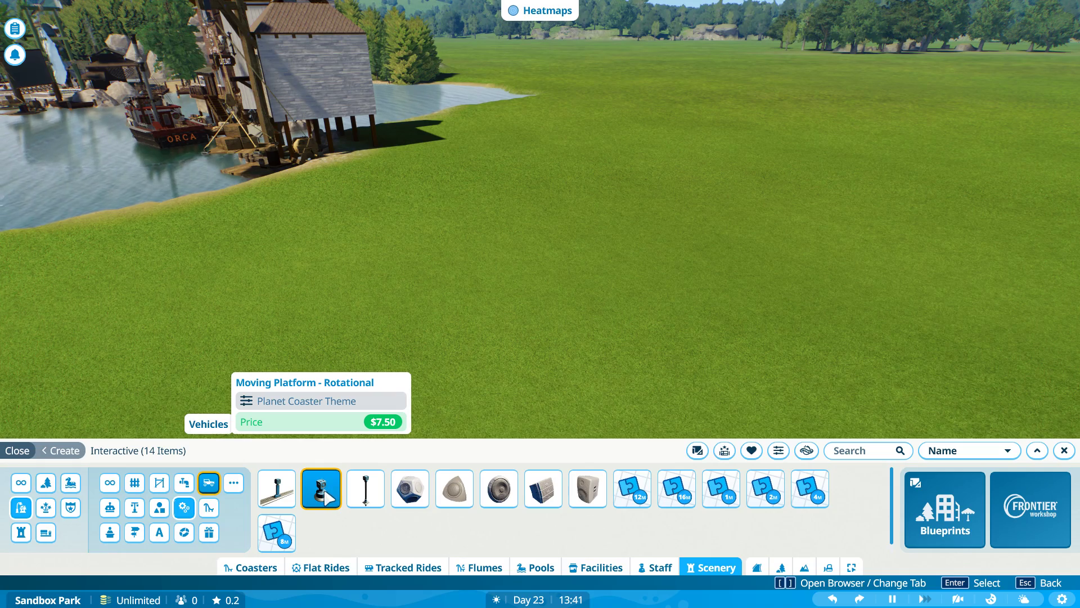
click(321, 489)
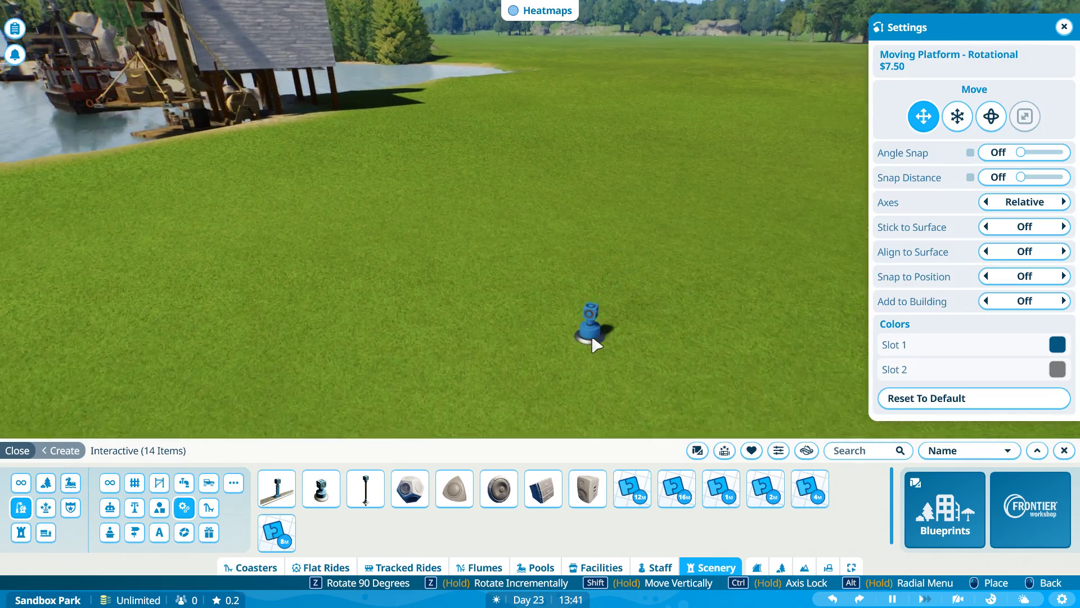
click(491, 332)
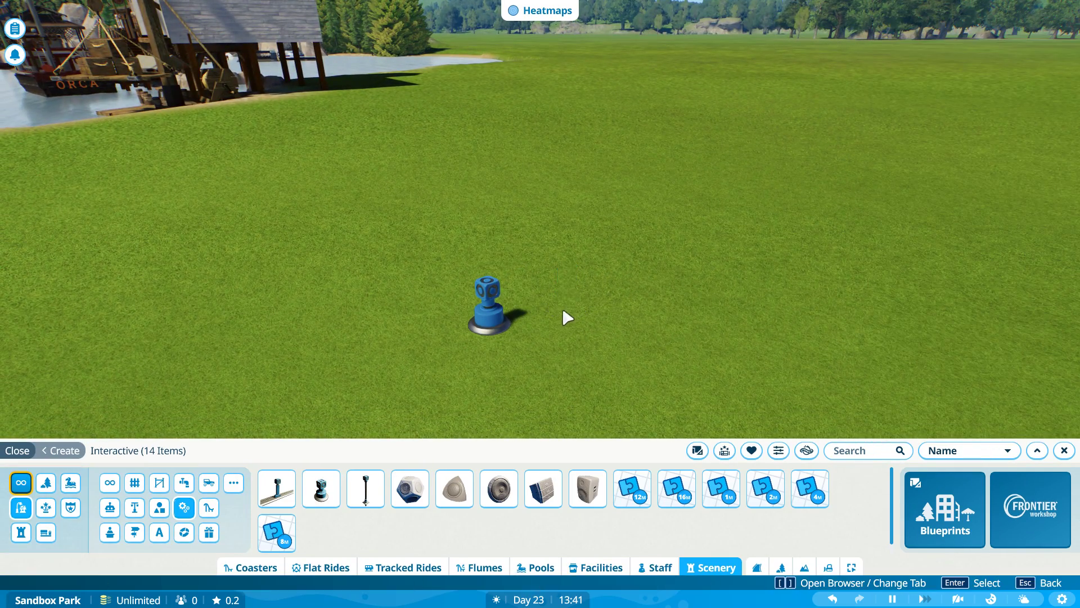
Step: Set the placed rotational platform's animation type to Slow Reverse
click(509, 316)
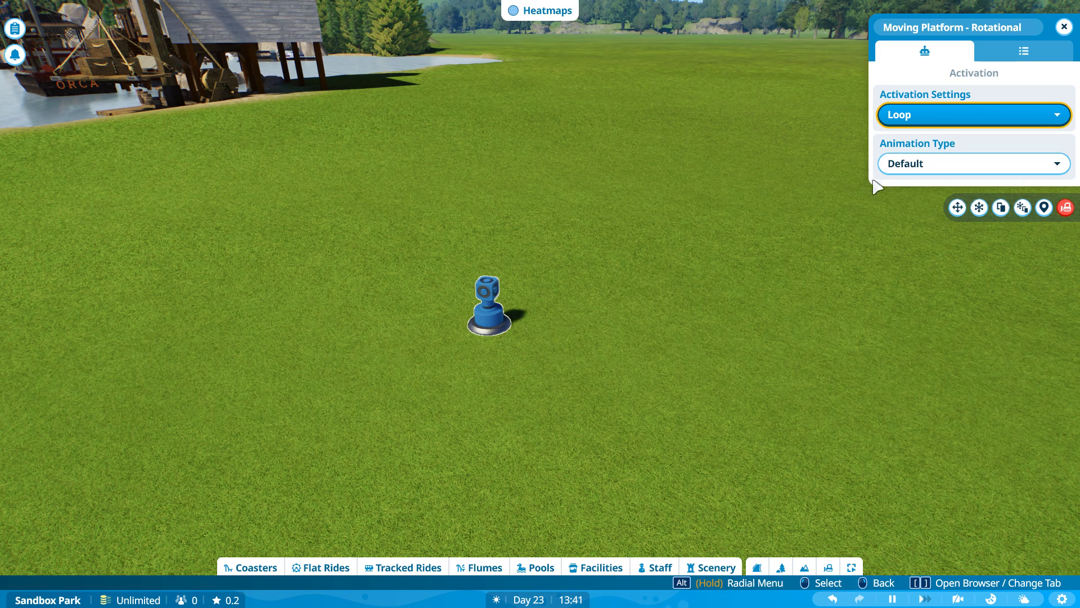
click(969, 163)
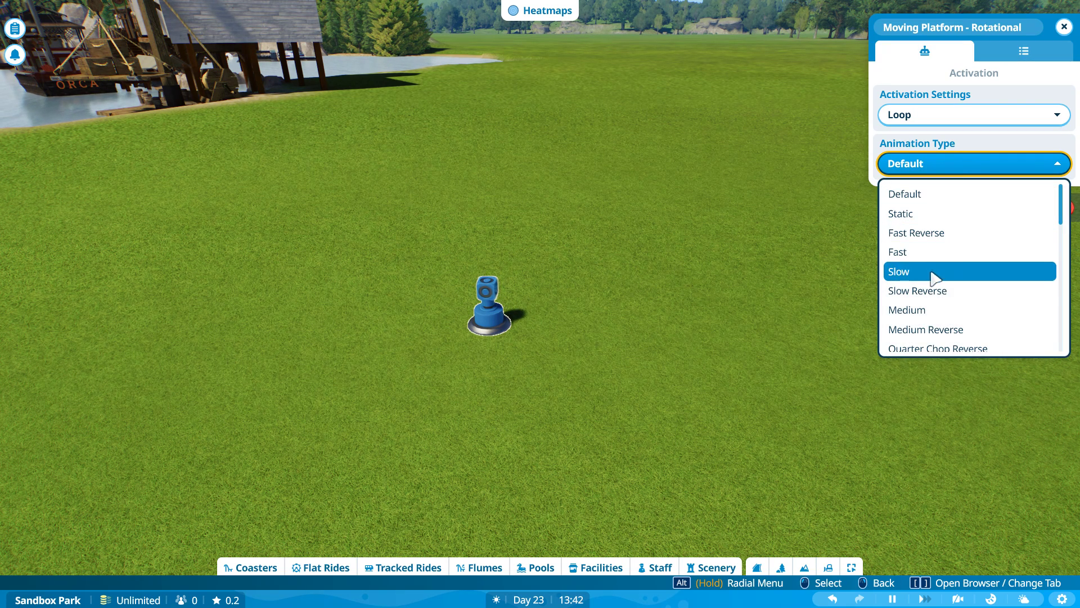
click(933, 293)
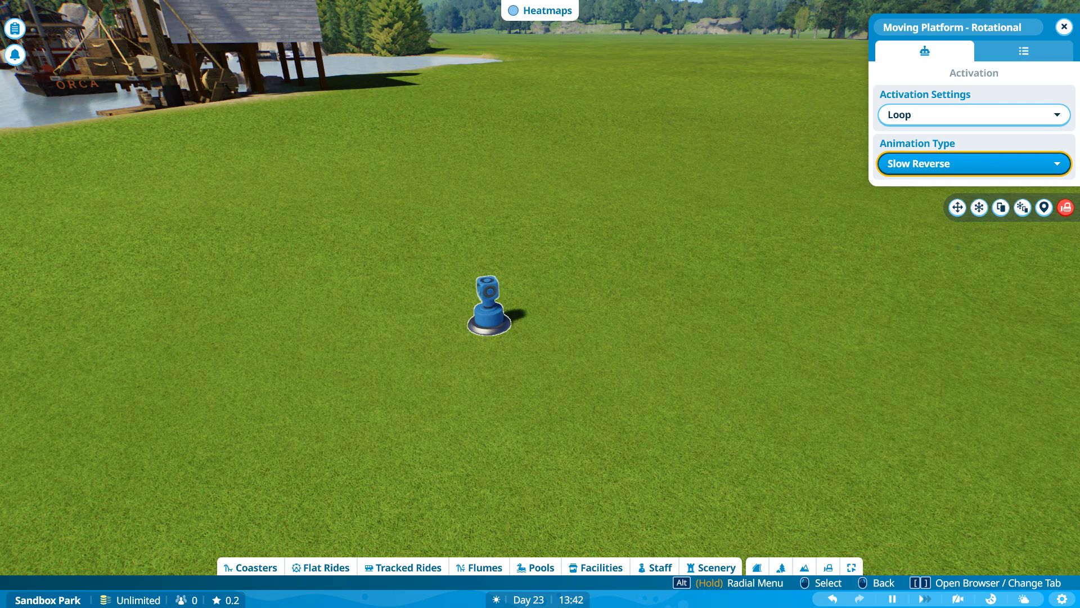
scroll(664, 303, up, 4)
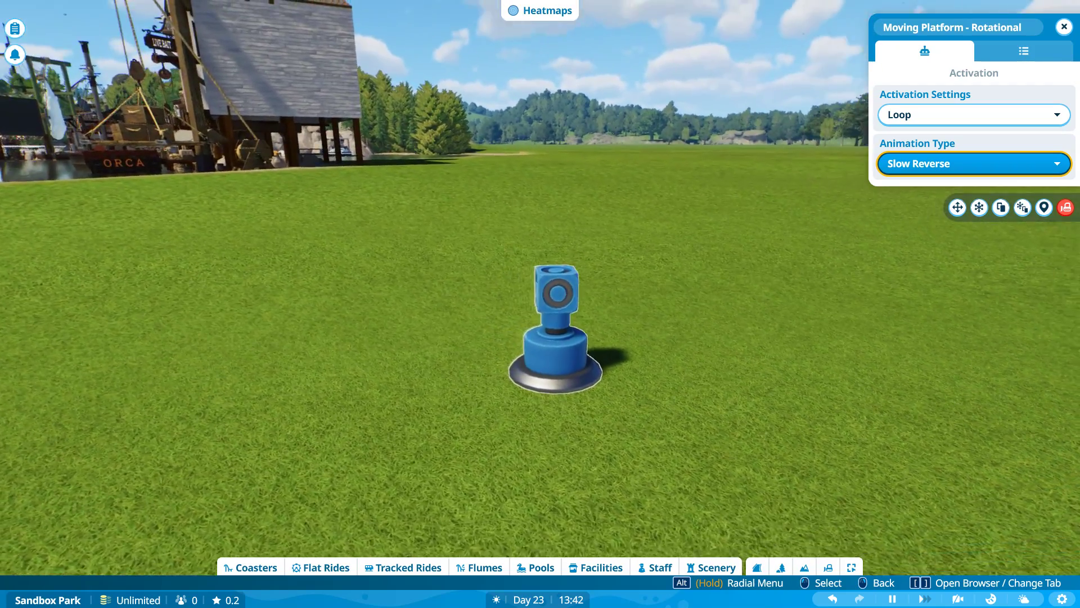
scroll(680, 309, down, 5)
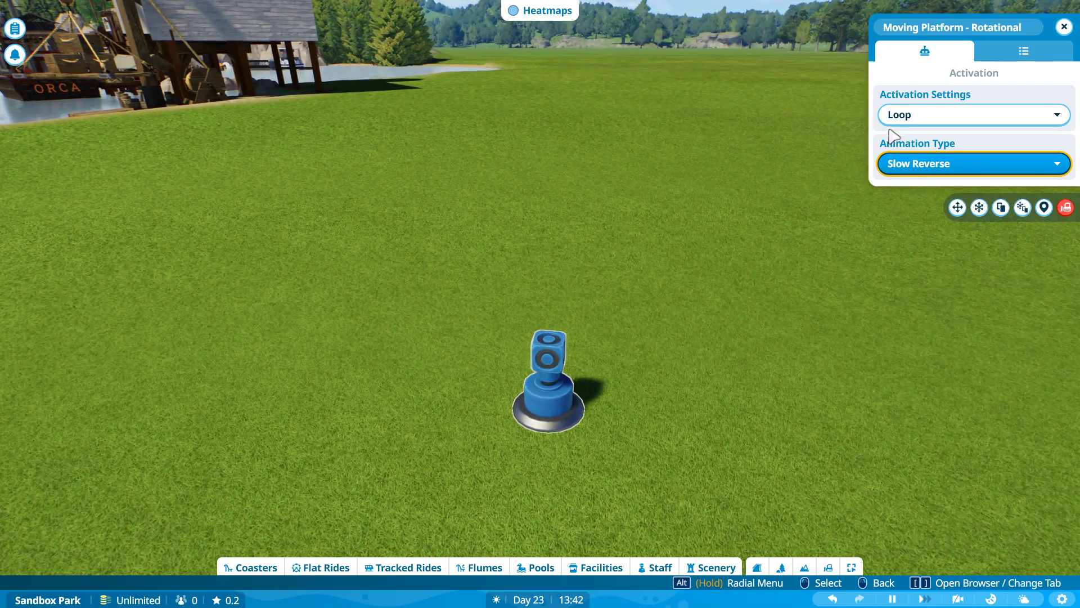
Step: Attach a second Moving Platform - Rotational on top of the first one, rotated so it stands slightly tilted
click(1024, 52)
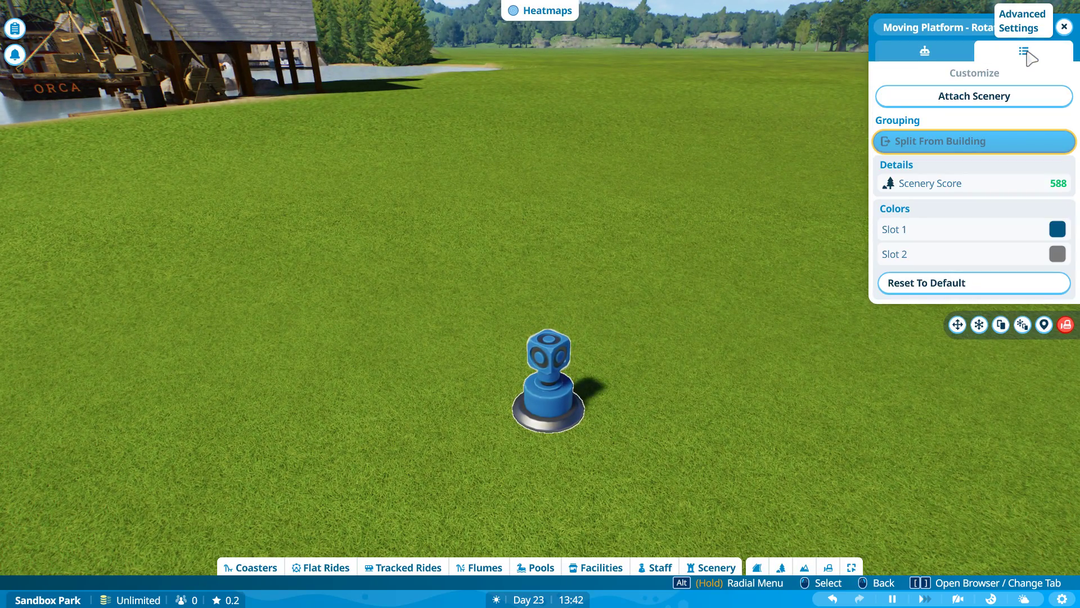
click(977, 99)
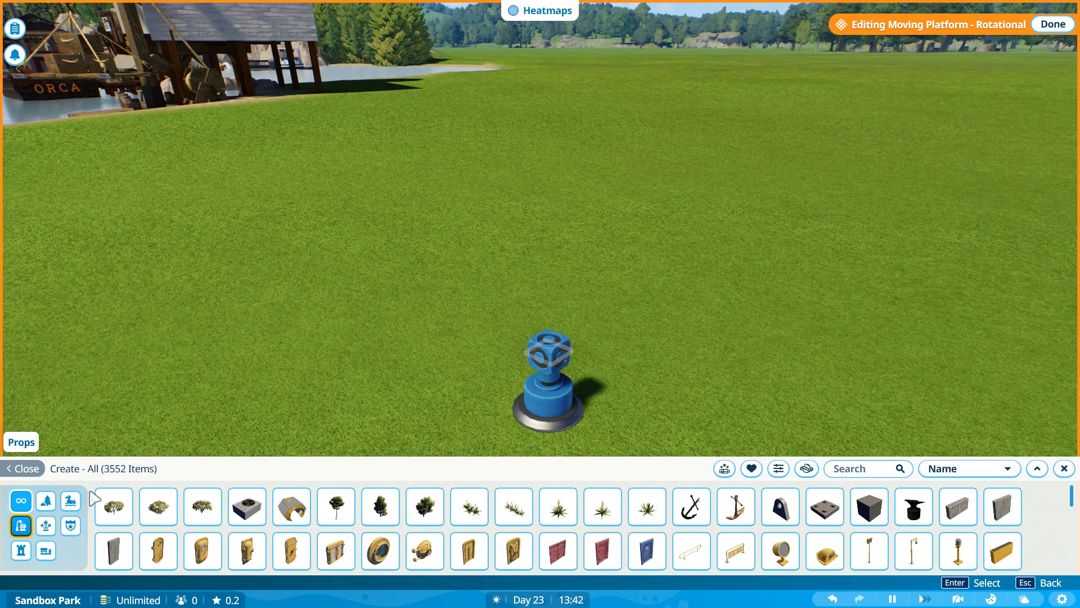
click(19, 532)
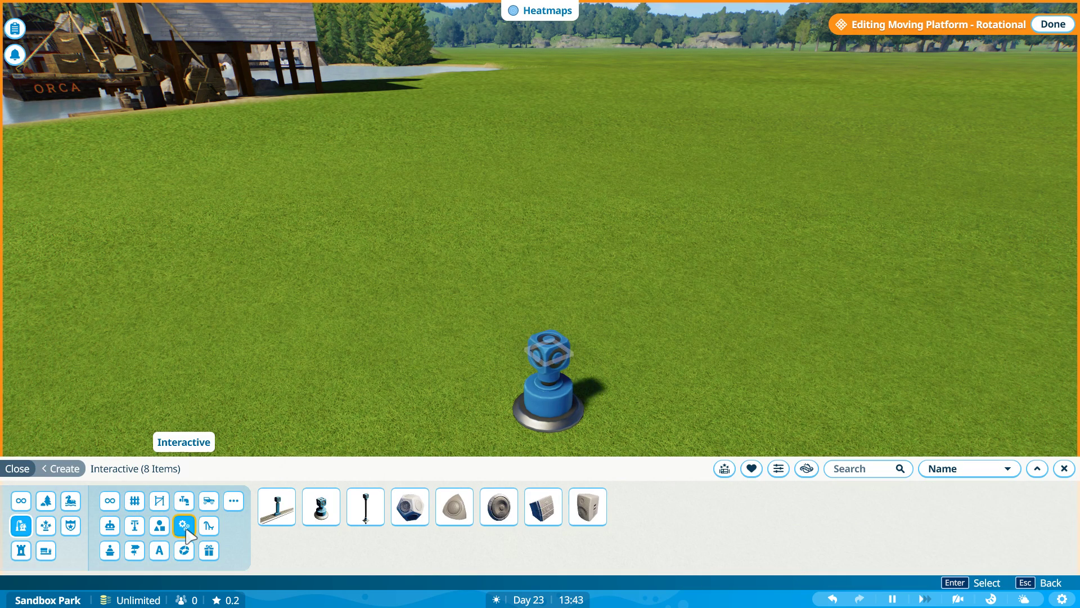
click(323, 510)
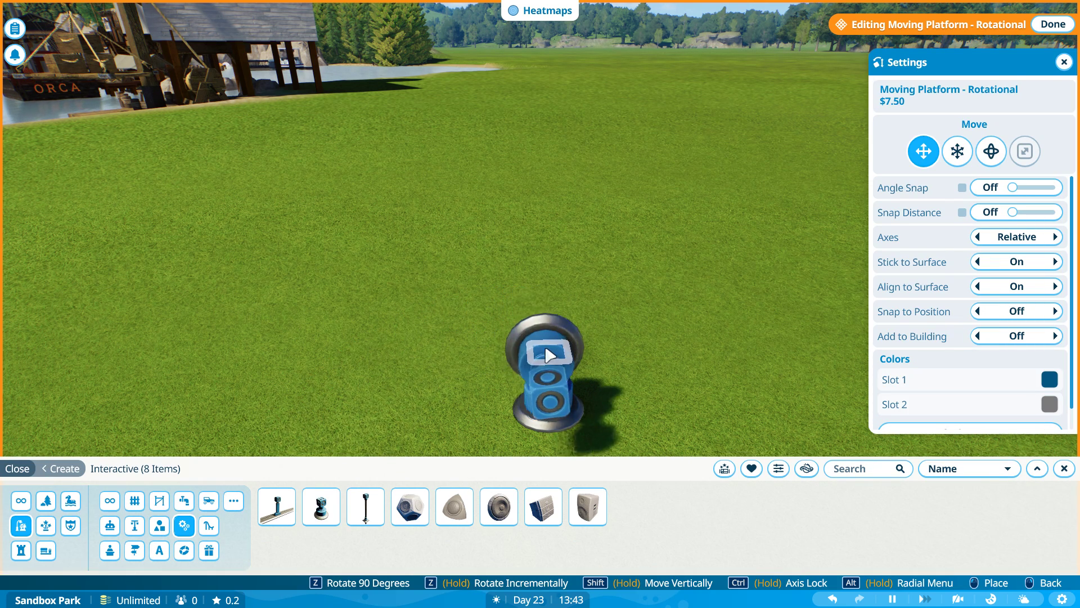
key(c)
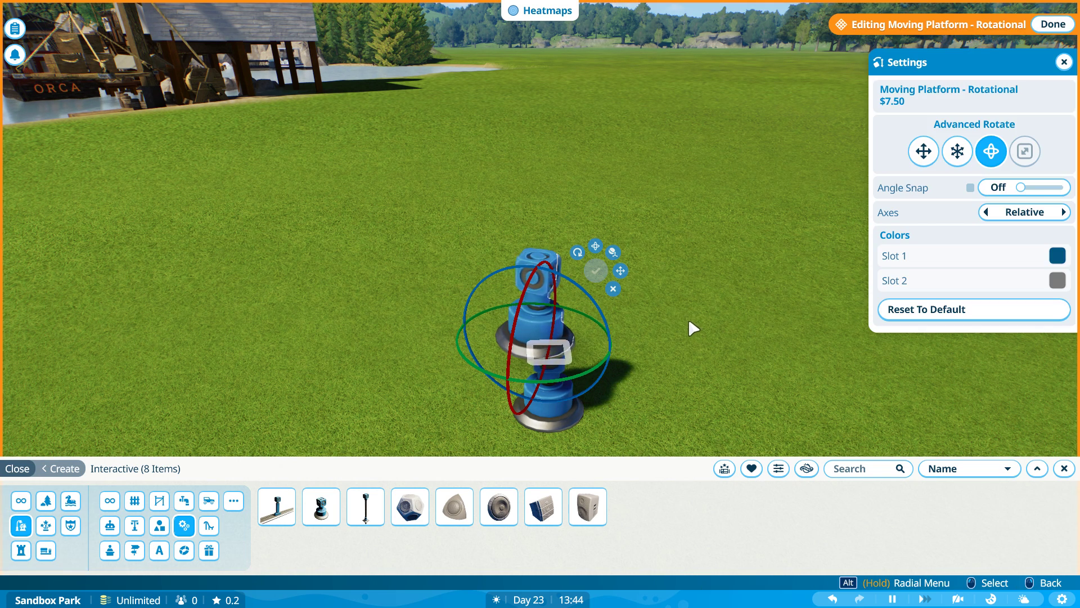
key(Escape)
Step: Set the upper rotational platform's animation type to Slow and deselect it
click(555, 288)
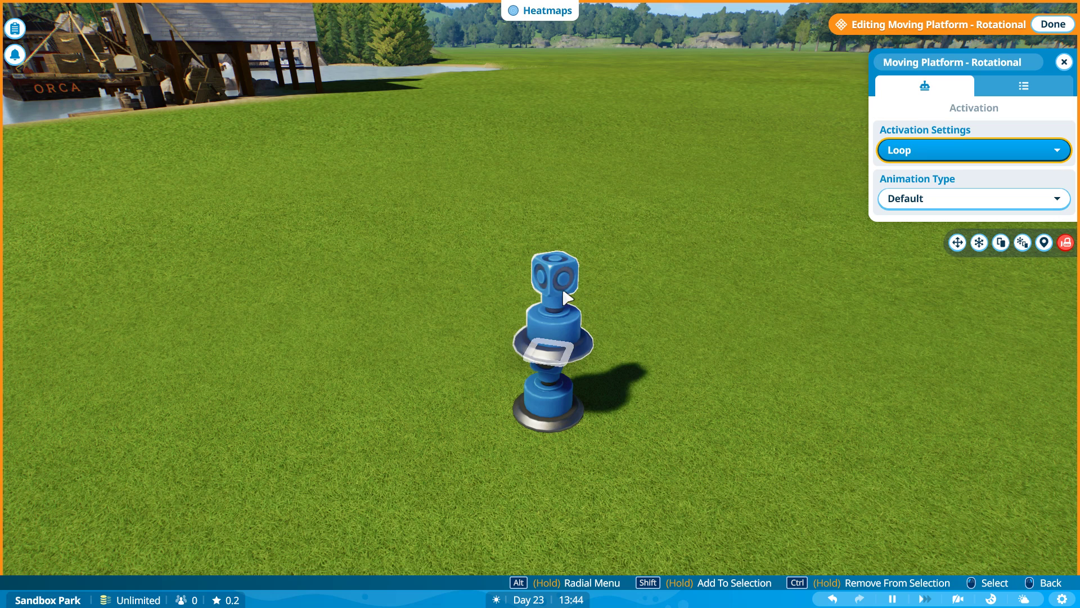
click(969, 202)
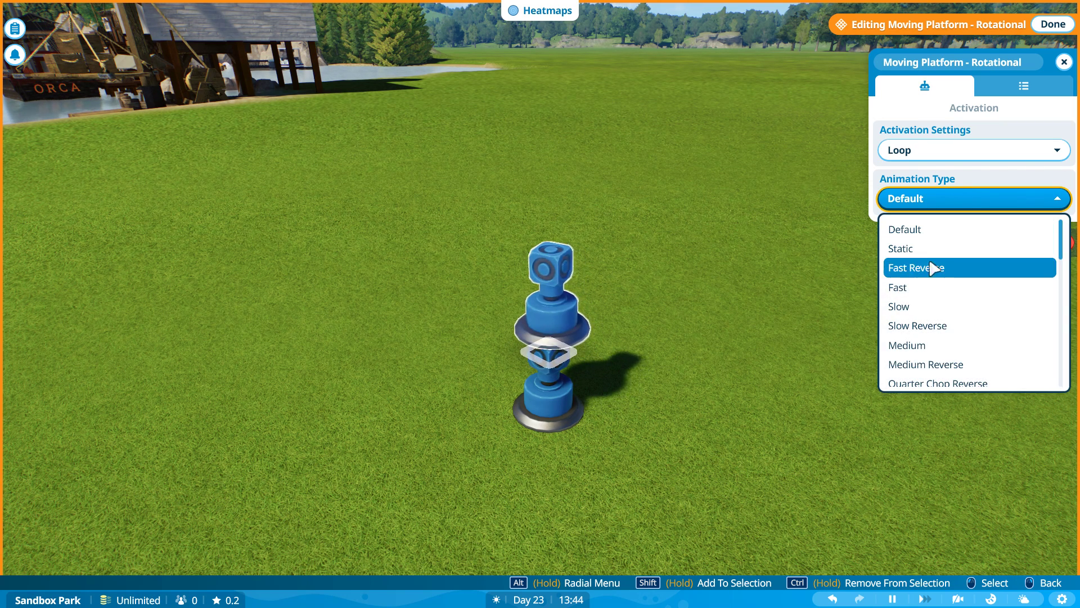
click(929, 306)
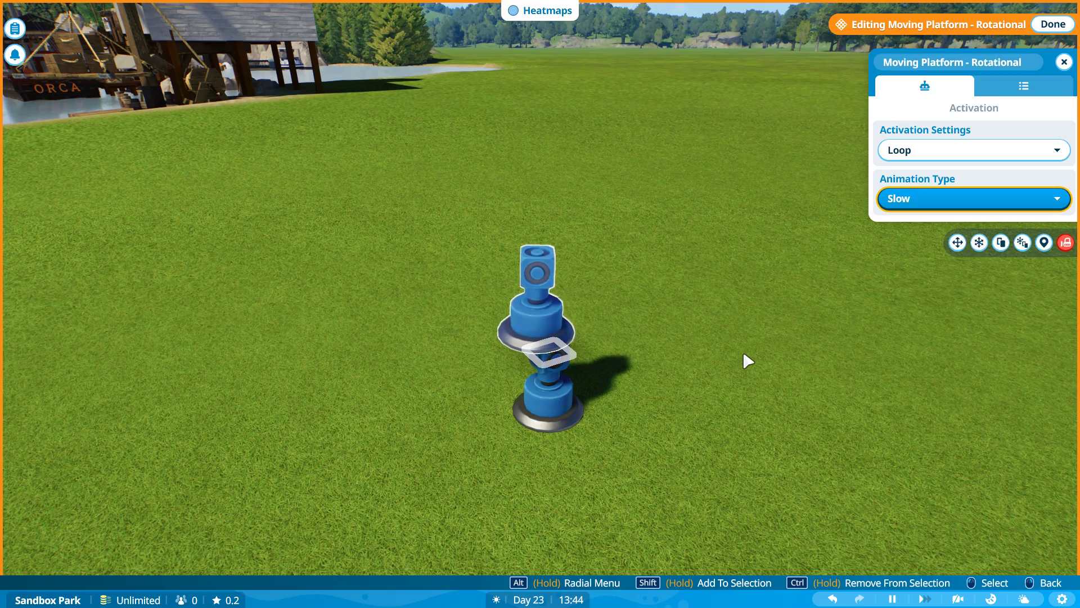
click(745, 355)
drag(696, 352, 693, 350)
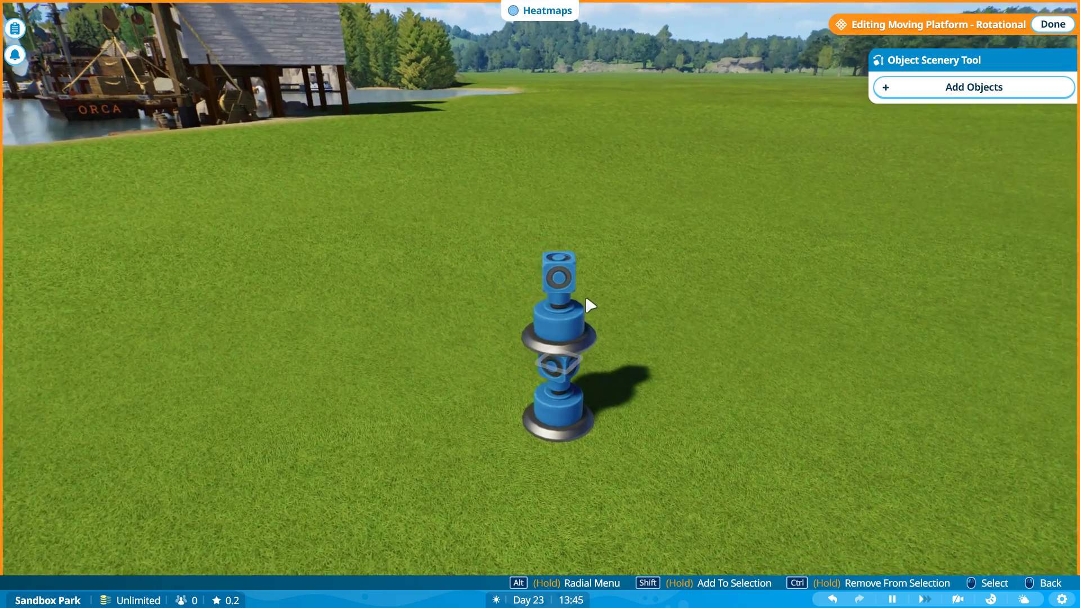
Step: Search the scenery for "boat" and attach the Rowboat to the upper rotational platform, positioned just above its head
click(582, 298)
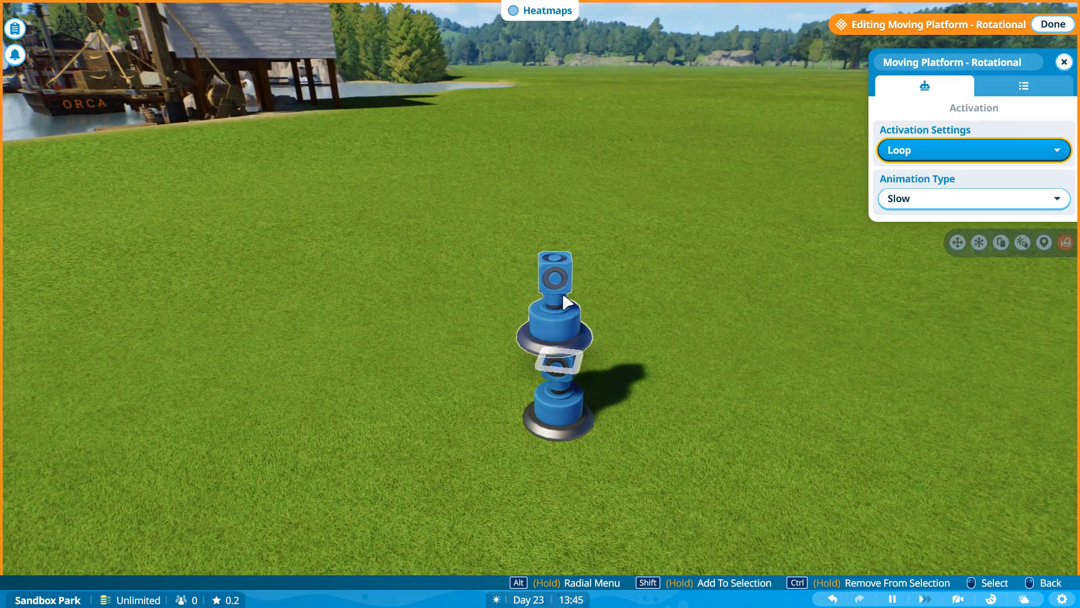
click(1025, 89)
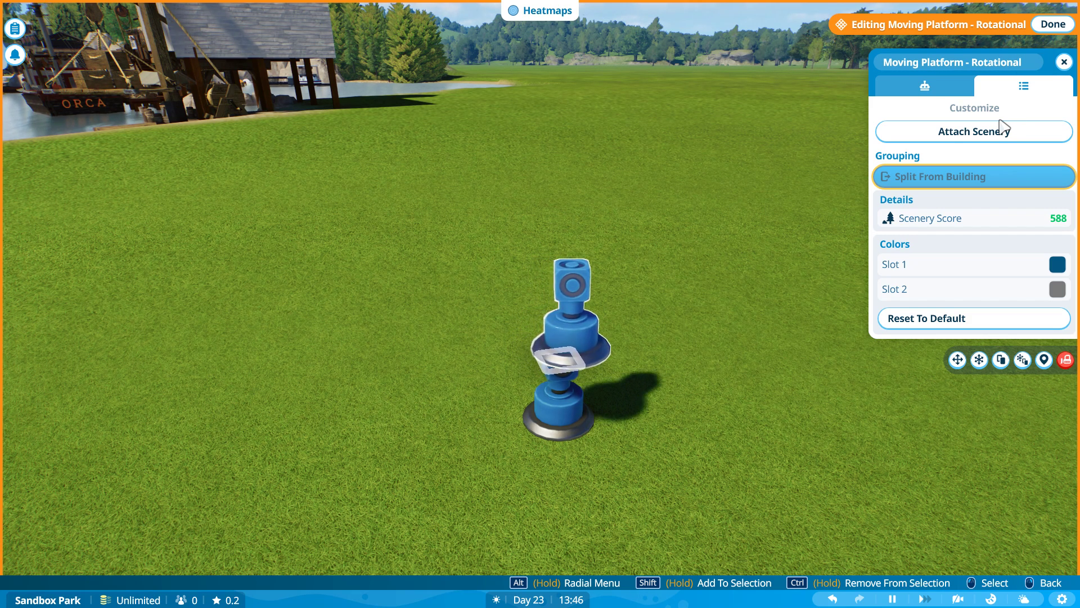
click(975, 132)
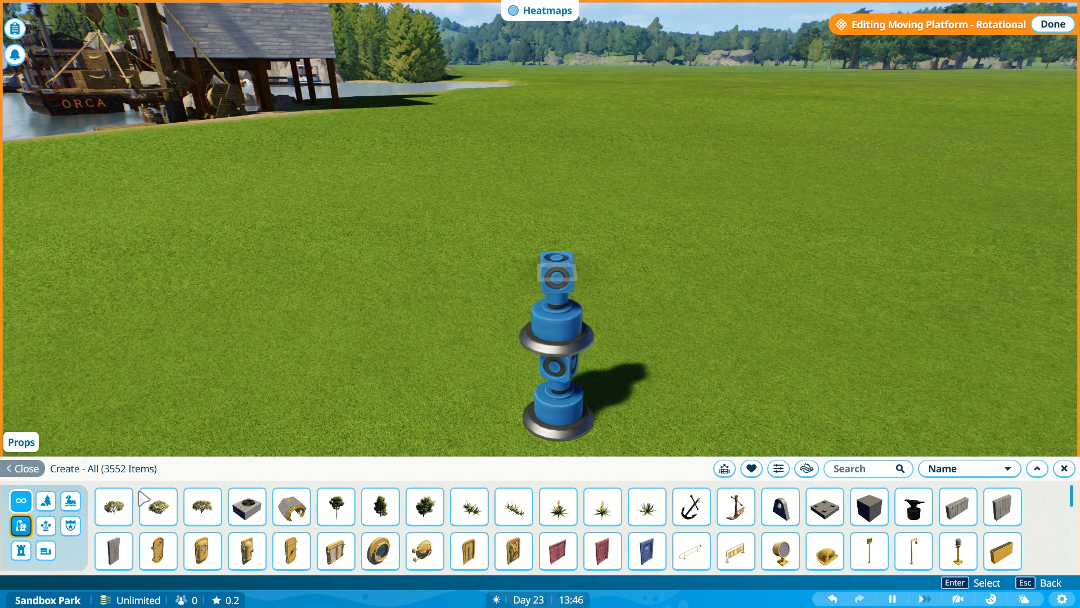
text(boat)
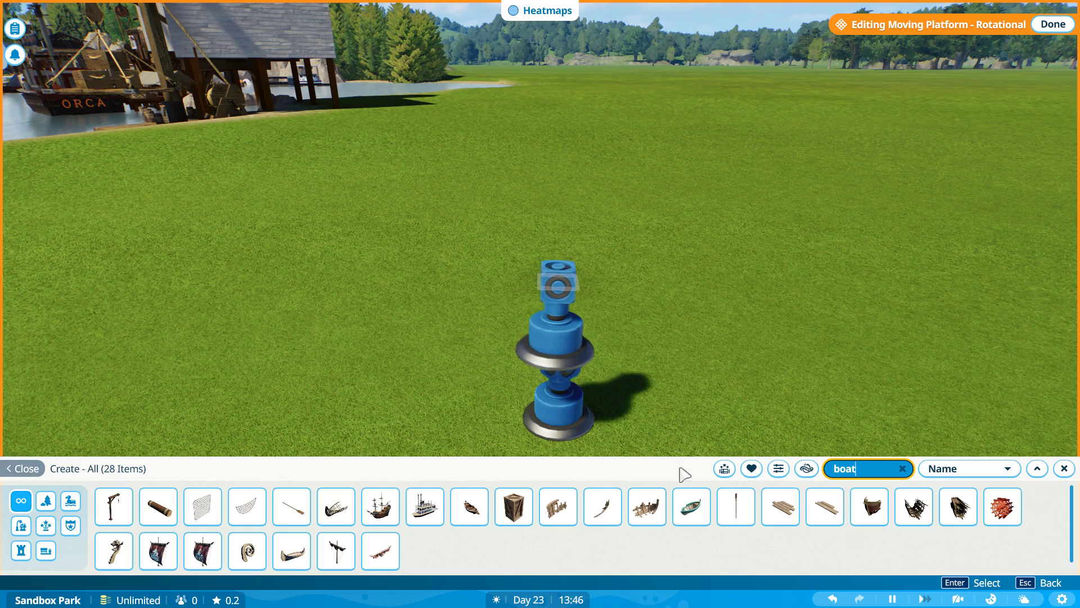
click(474, 515)
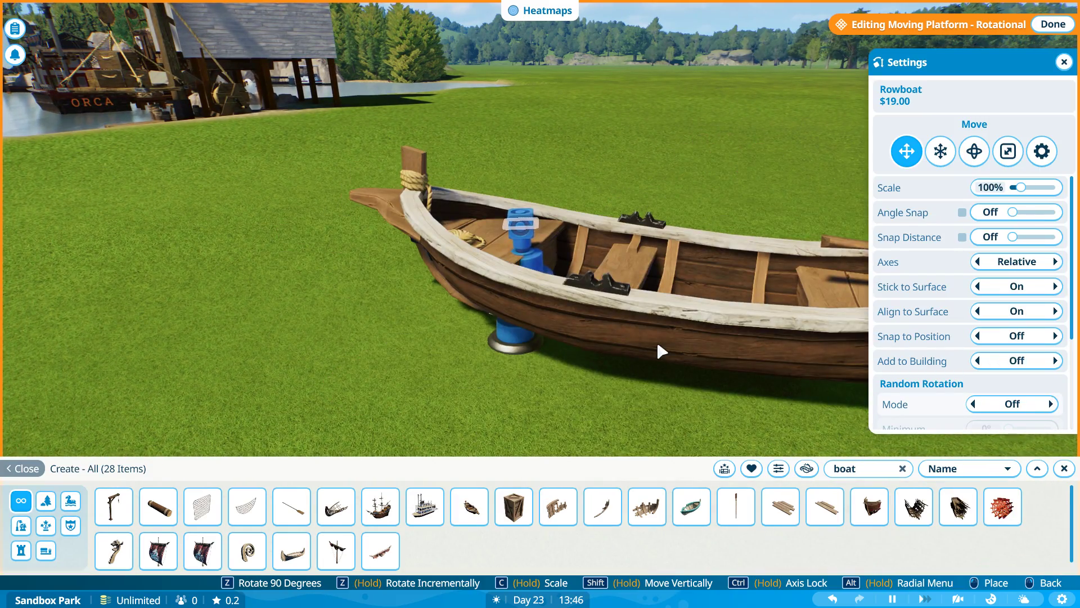
key(x)
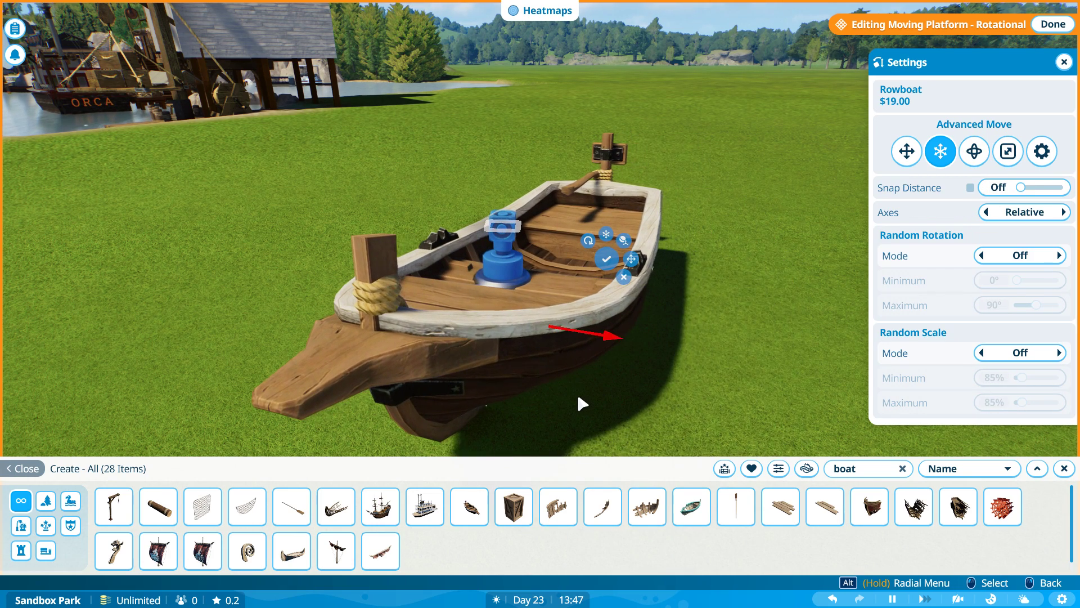
drag(534, 275, 553, 120)
scroll(634, 269, down, 5)
drag(628, 269, 670, 291)
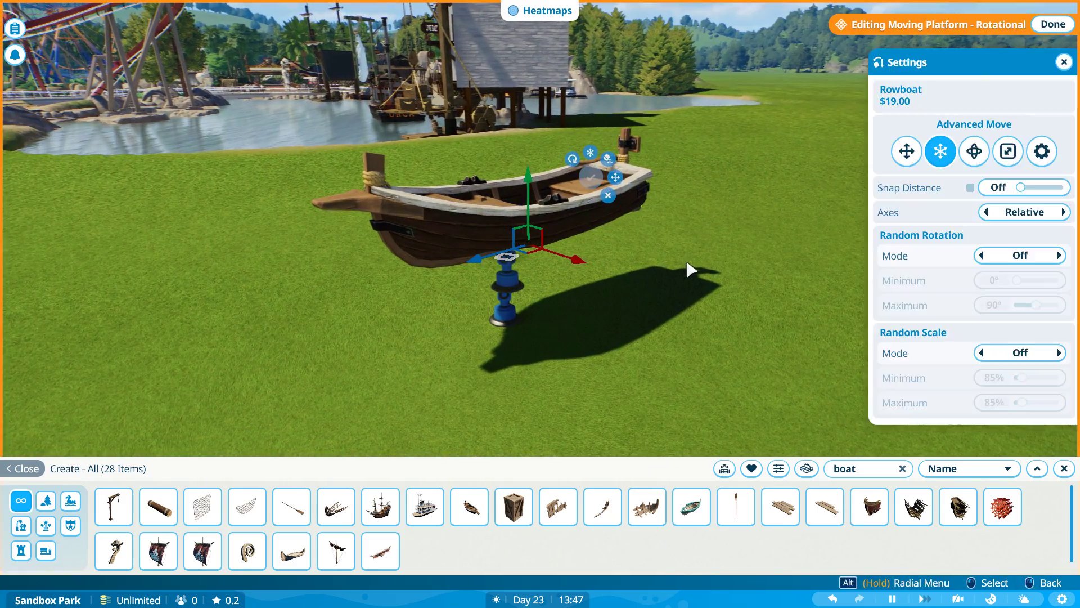
click(691, 269)
Step: Check the rowboat's rocking motion from several angles and finish editing the platform's attached scenery
scroll(712, 197, up, 3)
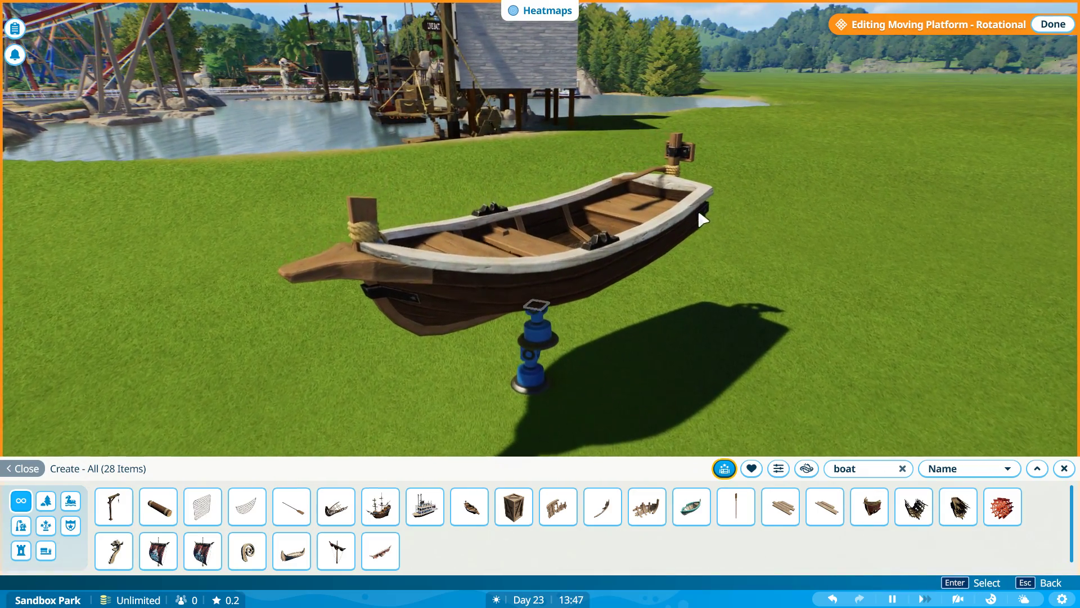
drag(702, 217, 757, 143)
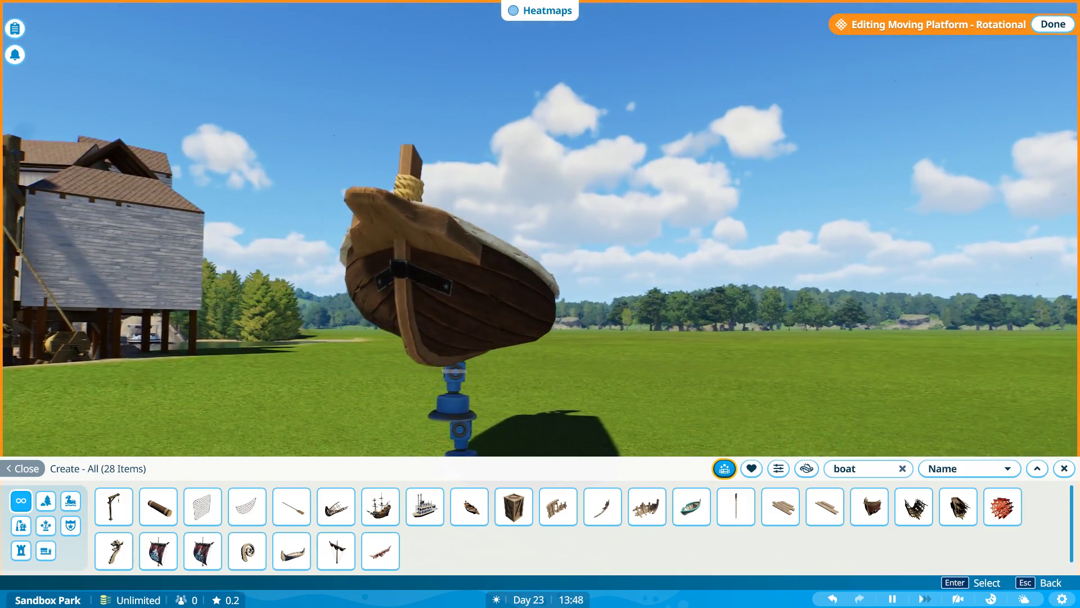
key(d)
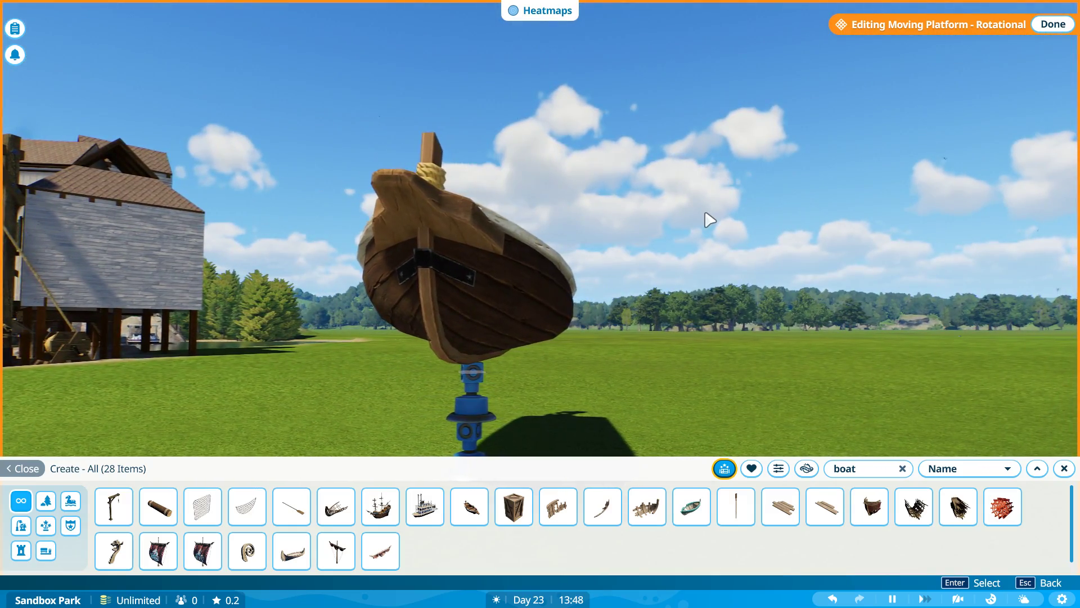
scroll(710, 219, down, 10)
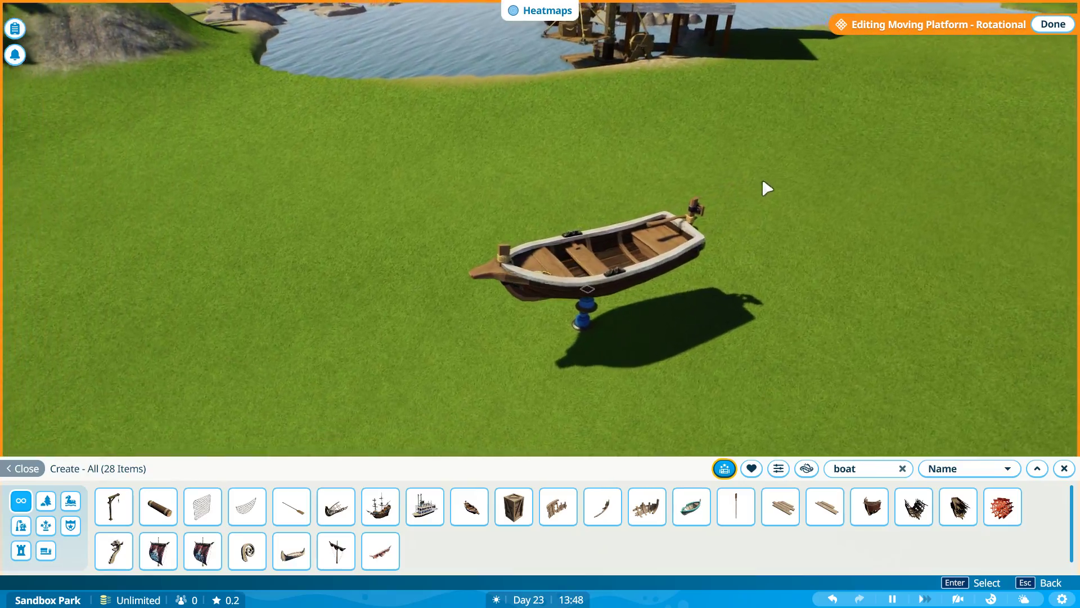
click(636, 261)
click(1056, 27)
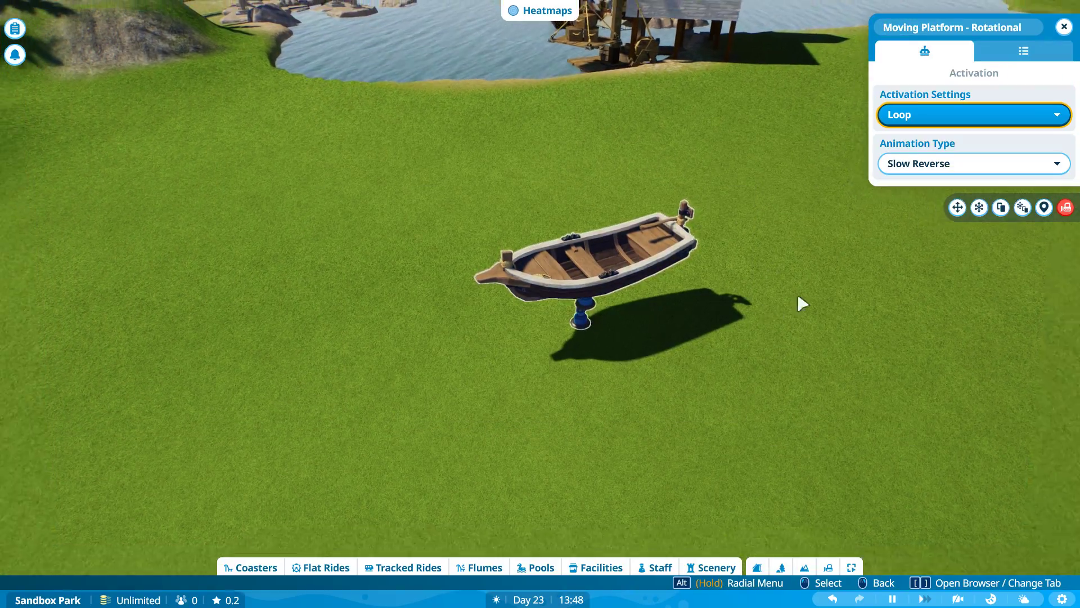
Step: Move the lower rotational platform with the rowboat assembly into the lake beside the rocky promenade shore, with the platforms hidden underwater
click(955, 207)
key(w)
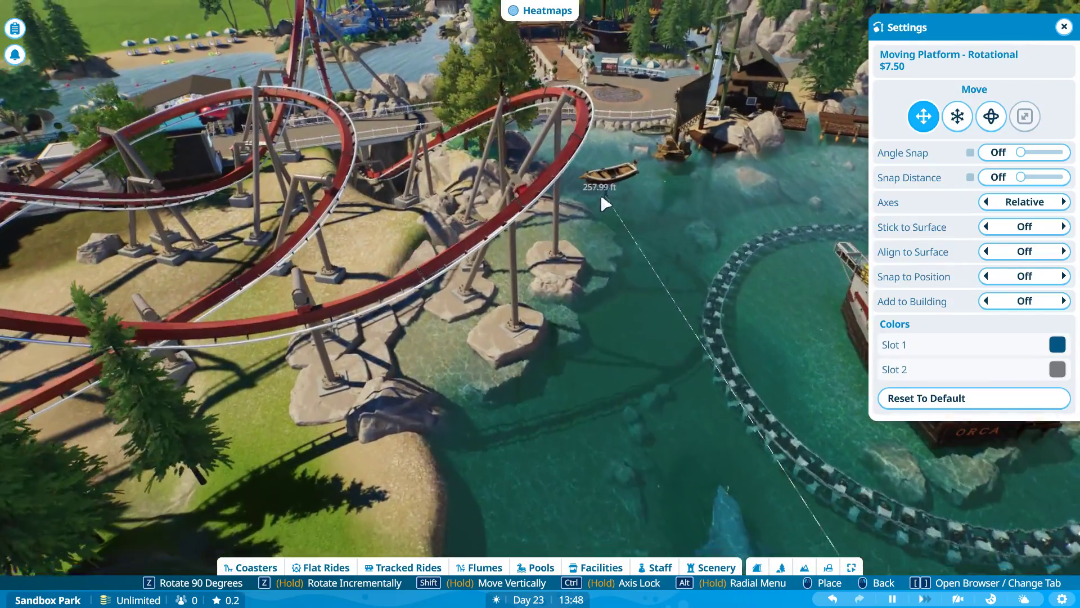
scroll(621, 269, up, 4)
scroll(618, 260, up, 8)
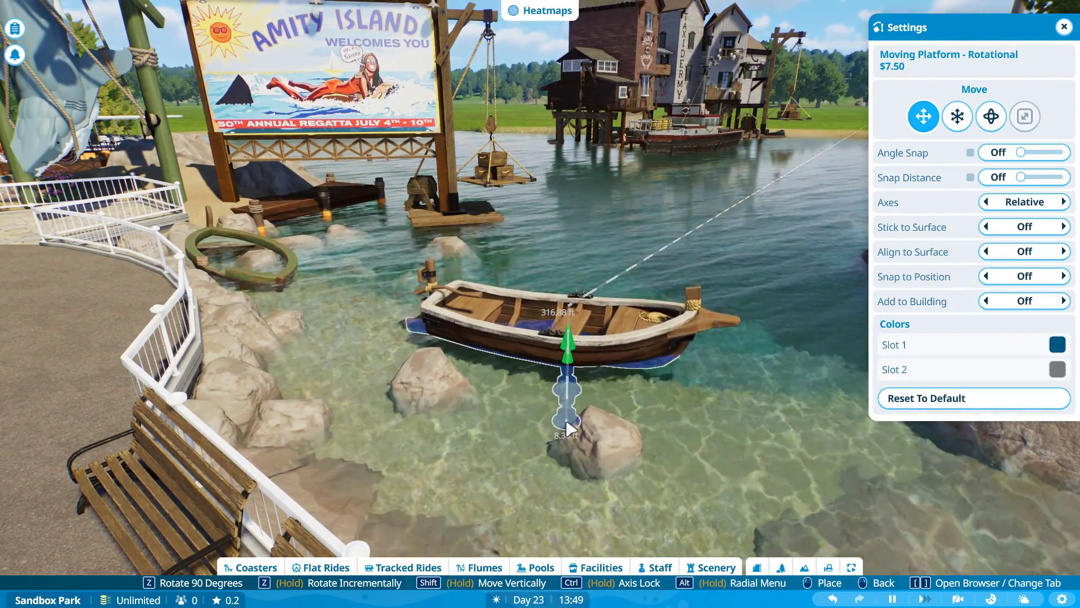
click(569, 422)
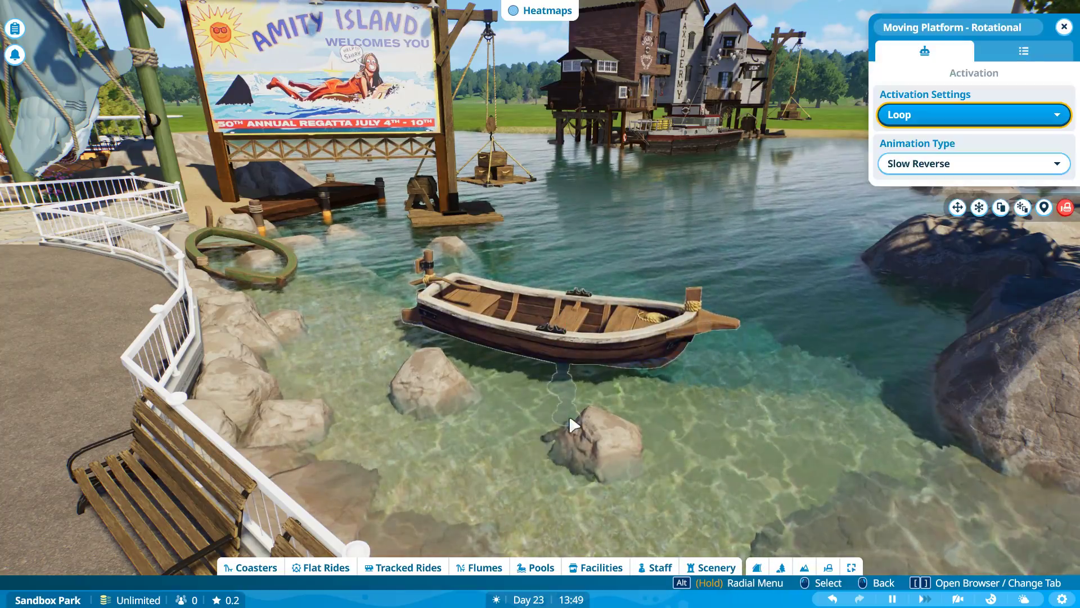
click(642, 425)
middle_click(641, 425)
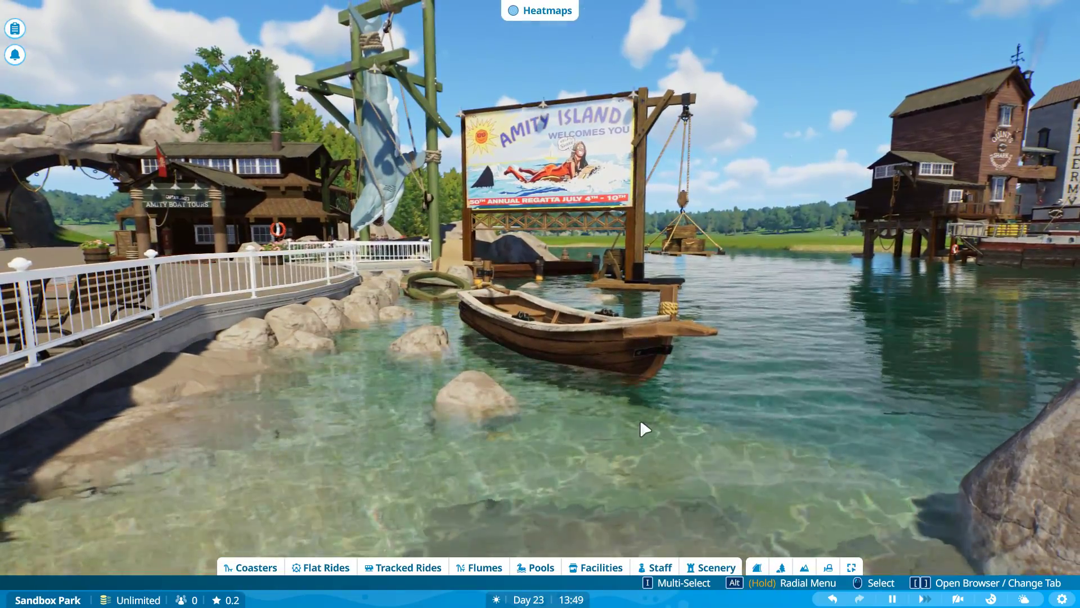
middle_click(640, 420)
key(q)
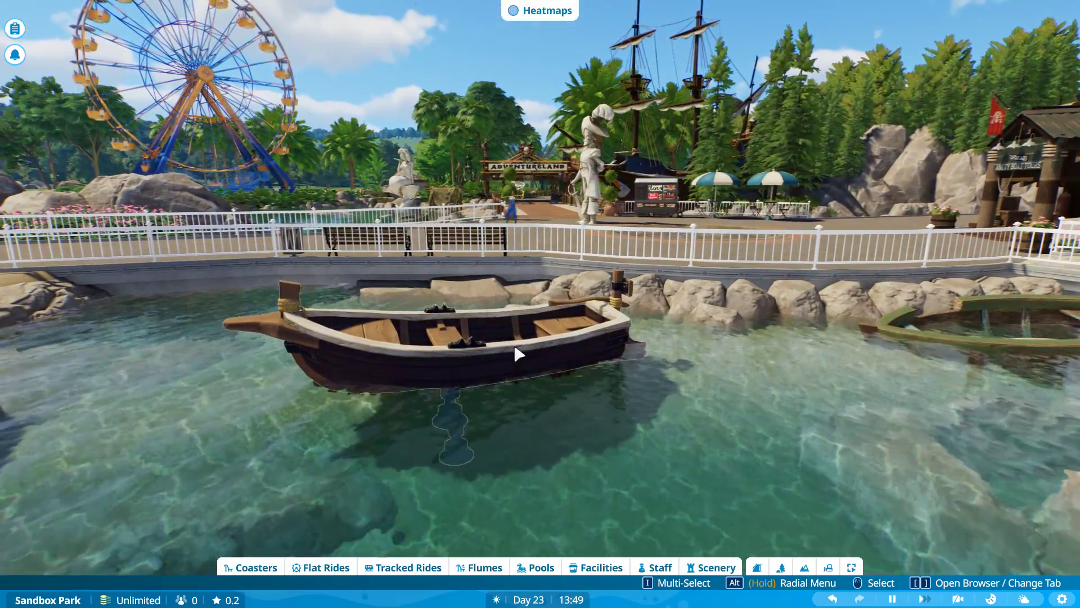
Step: Fine-tune the height of the rowboat assembly in the water with Advanced Move and deselect it
click(519, 355)
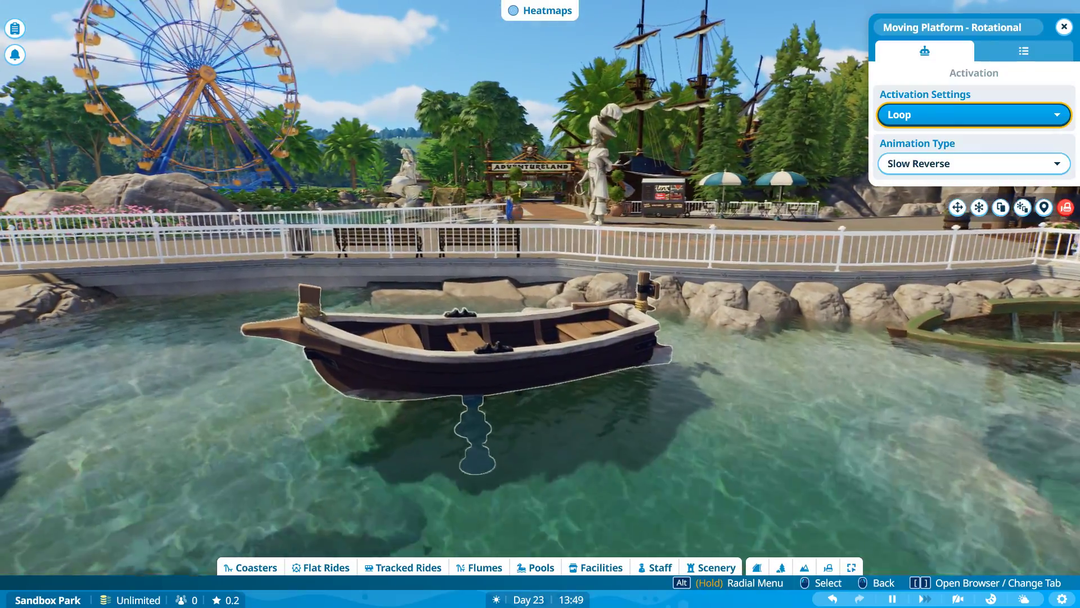
key(a)
key(x)
key(x)
key(x)
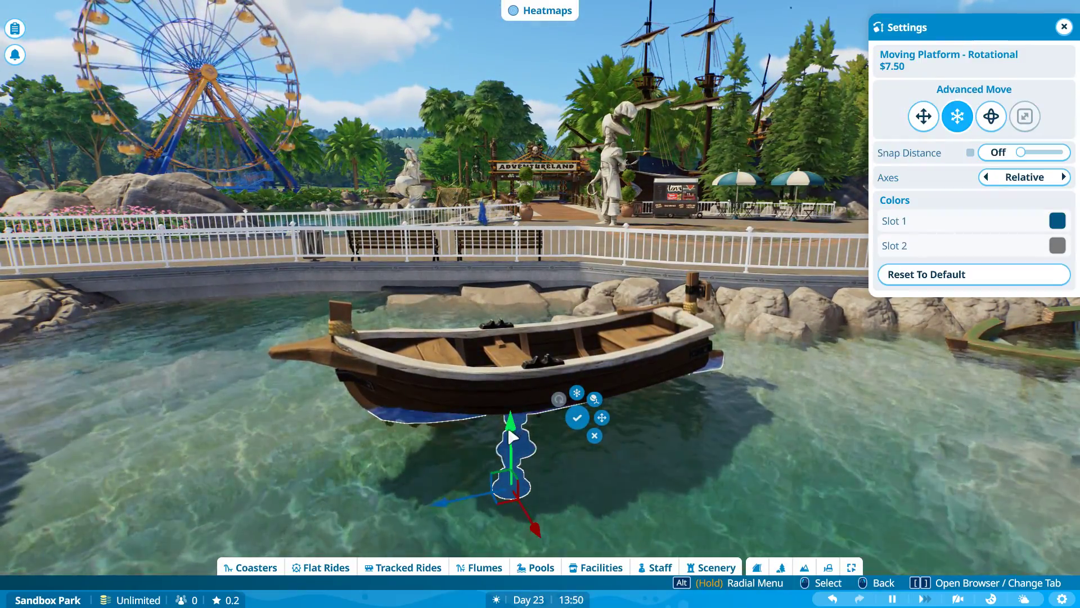
drag(511, 436, 482, 413)
key(x)
click(721, 414)
click(833, 347)
Step: Examine the rowboat's rocking motion on the lake from several angles, both near the waterline and from above
key(a)
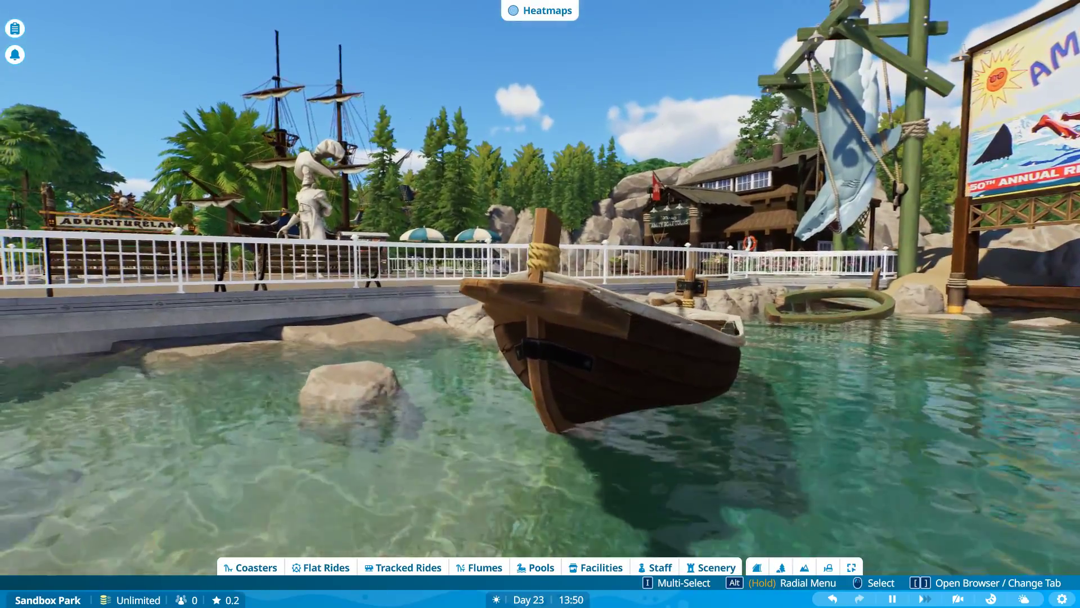
key(q)
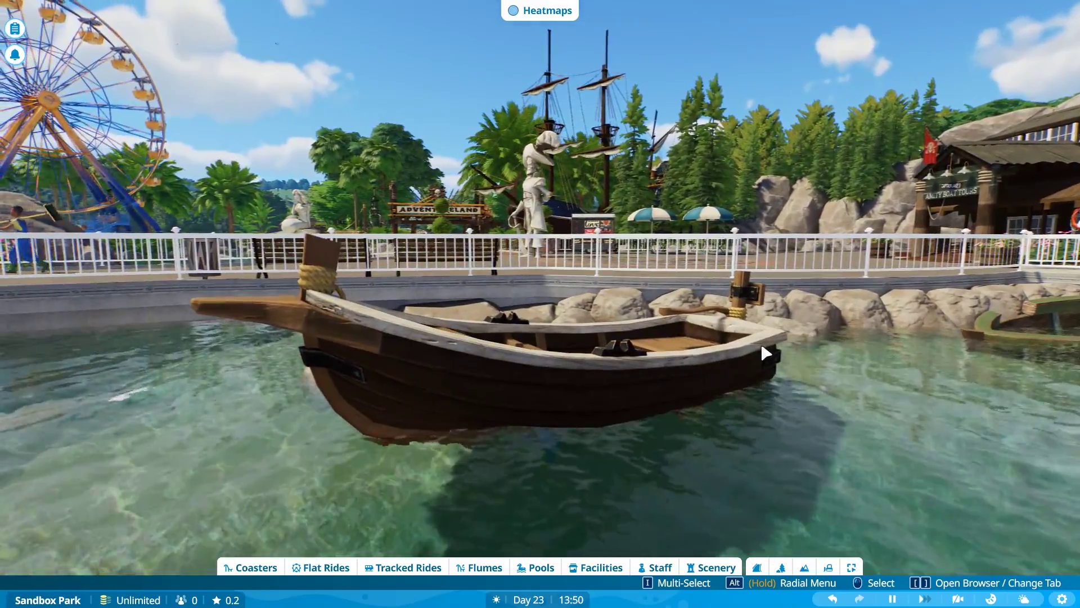
scroll(764, 351, down, 4)
key(q)
key(r)
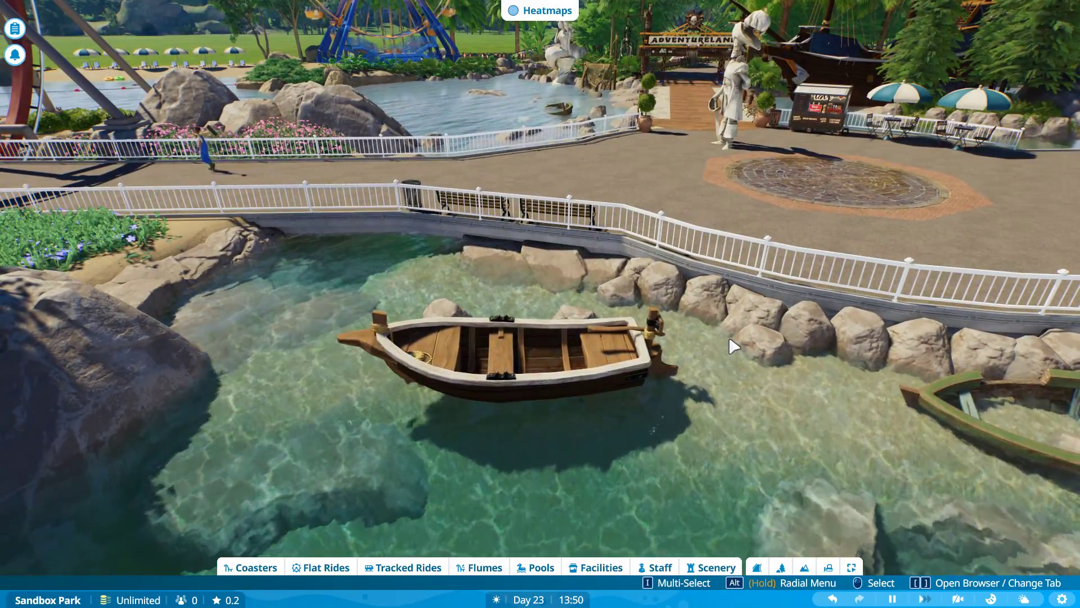
key(e)
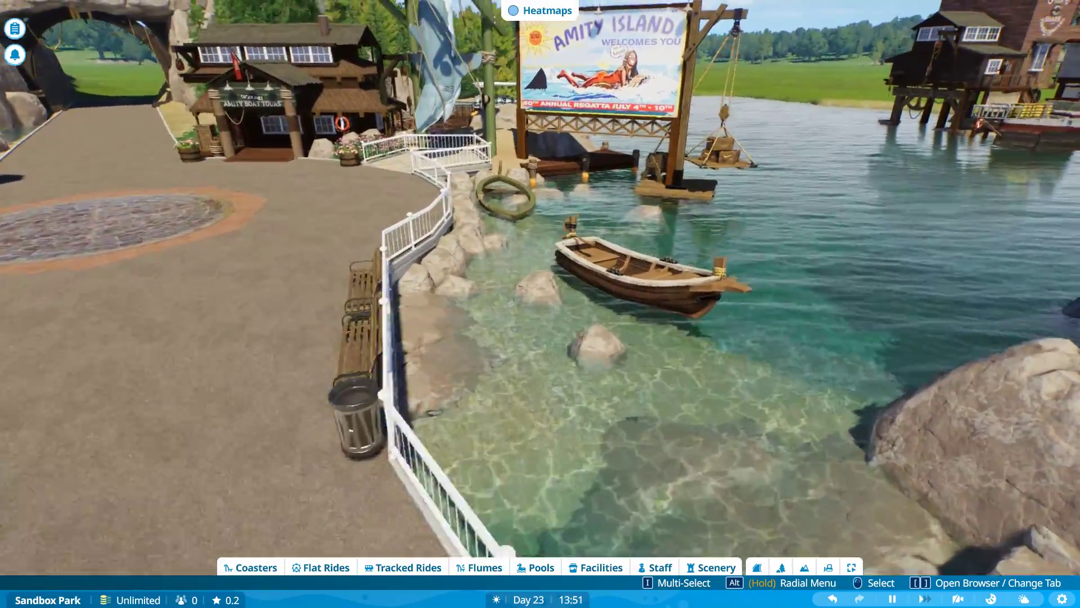
key(w)
key(d)
key(w)
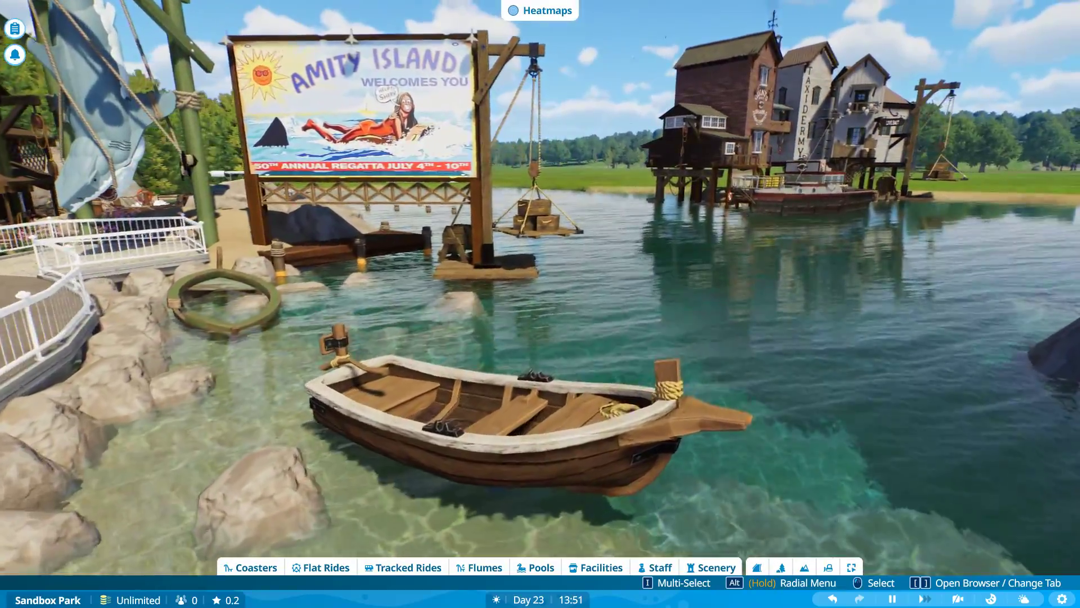
key(f)
key(r)
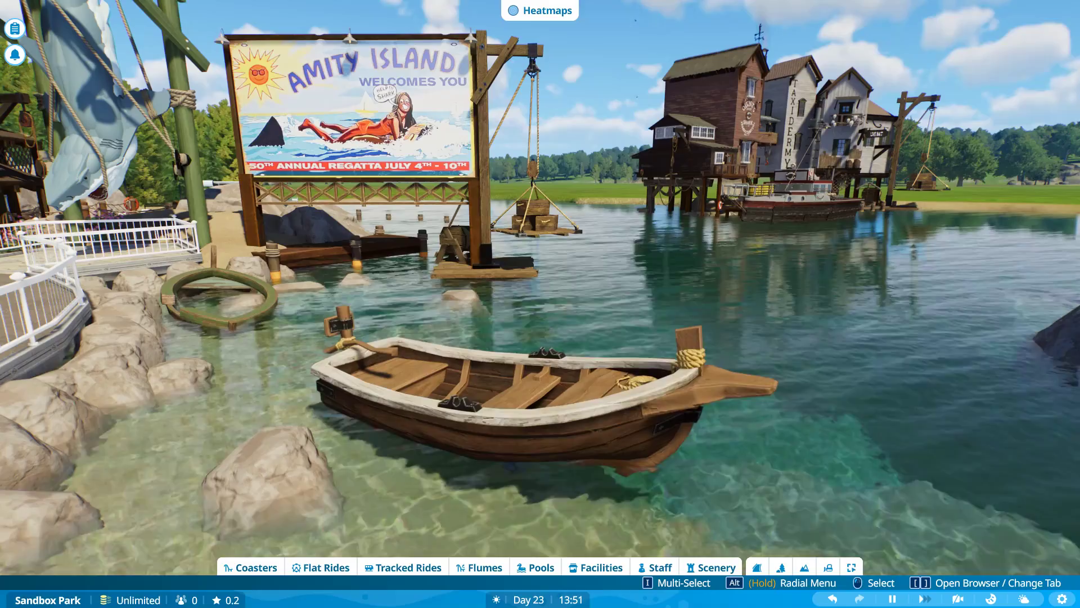
drag(715, 239, 741, 214)
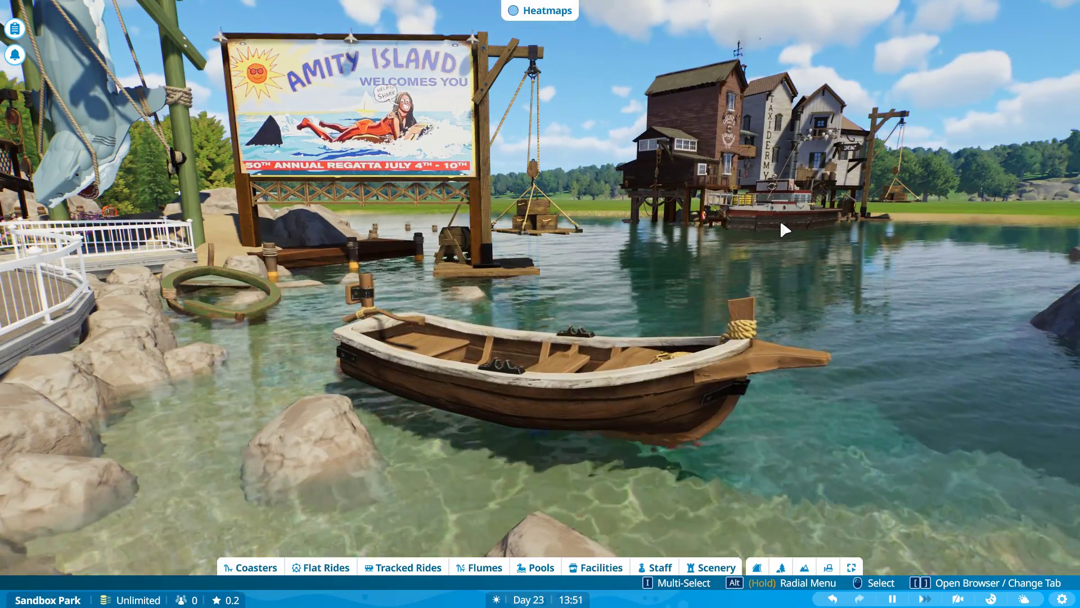
drag(779, 218, 823, 271)
Step: Examine how the larger ORCA fishing boat beside Quint's shack moves on the water
scroll(812, 243, down, 5)
scroll(813, 243, down, 4)
key(d)
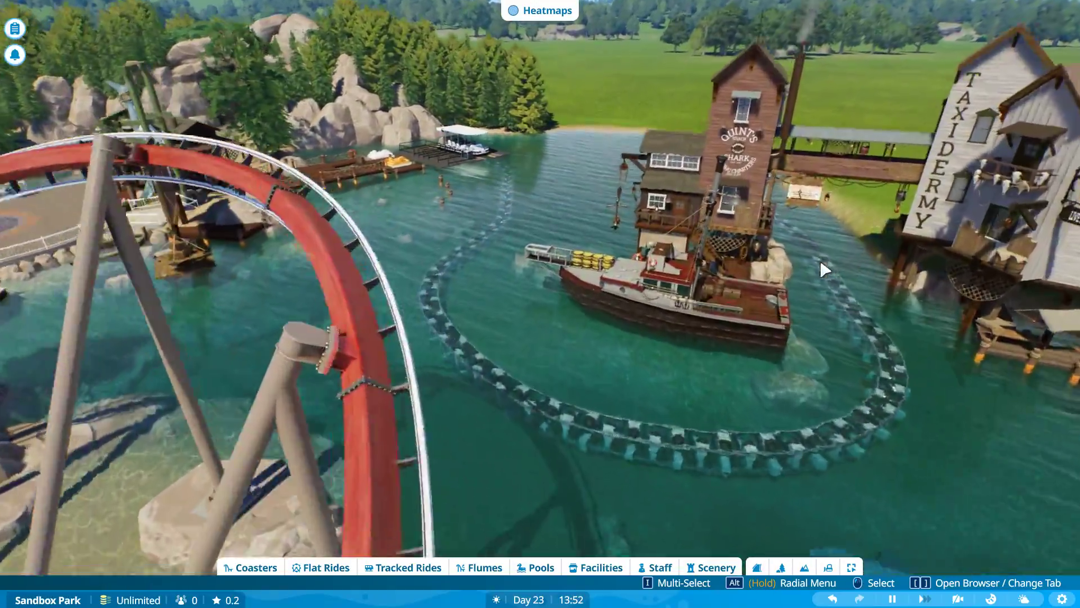
scroll(824, 272, up, 3)
scroll(819, 335, down, 2)
scroll(675, 281, up, 3)
key(w)
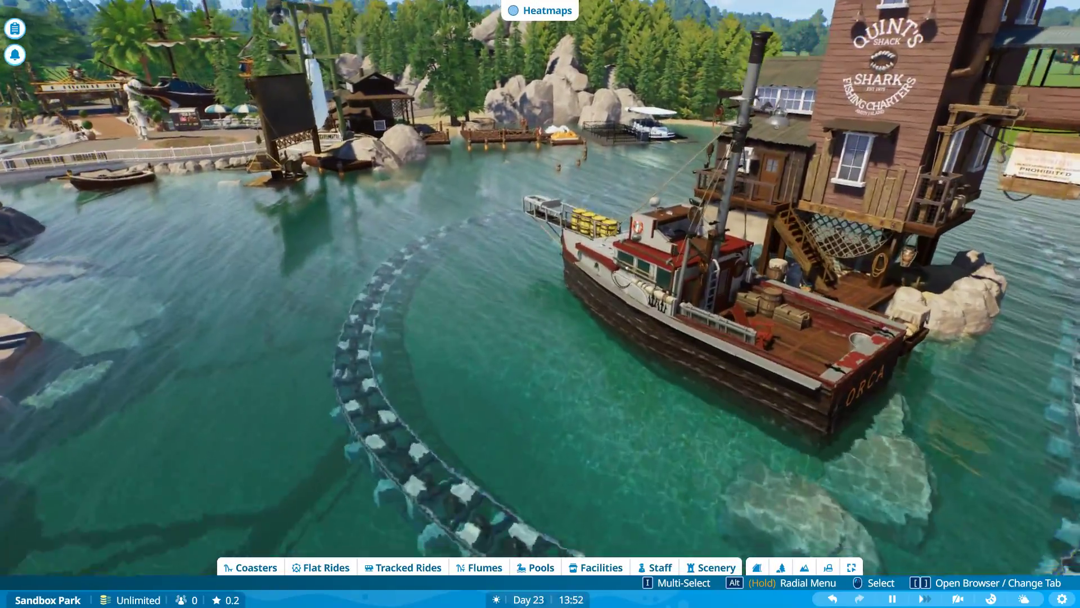
drag(658, 323, 544, 346)
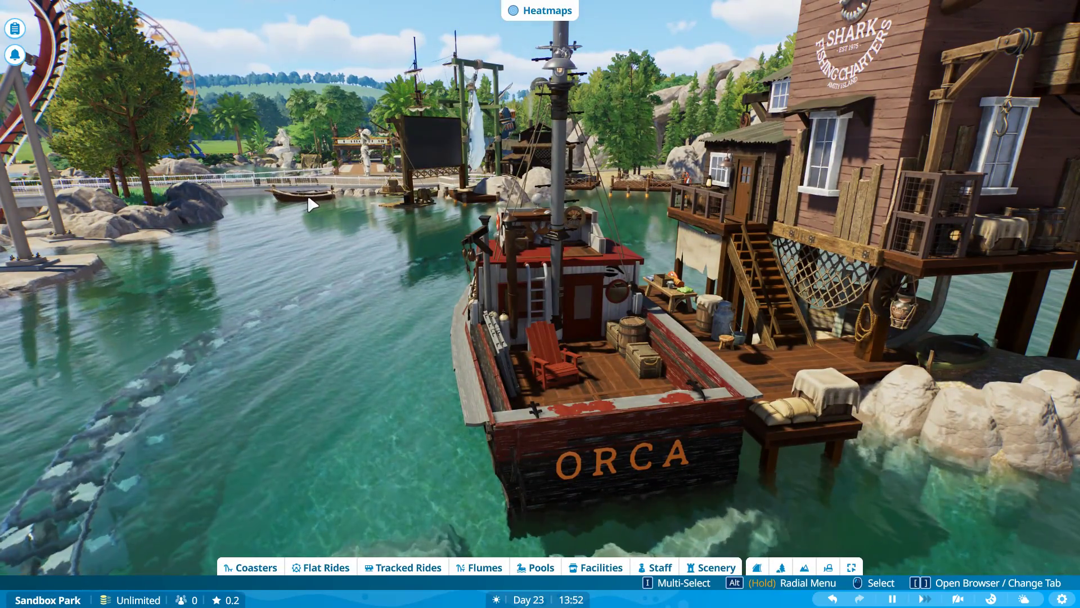
scroll(678, 363, down, 3)
drag(678, 363, 521, 339)
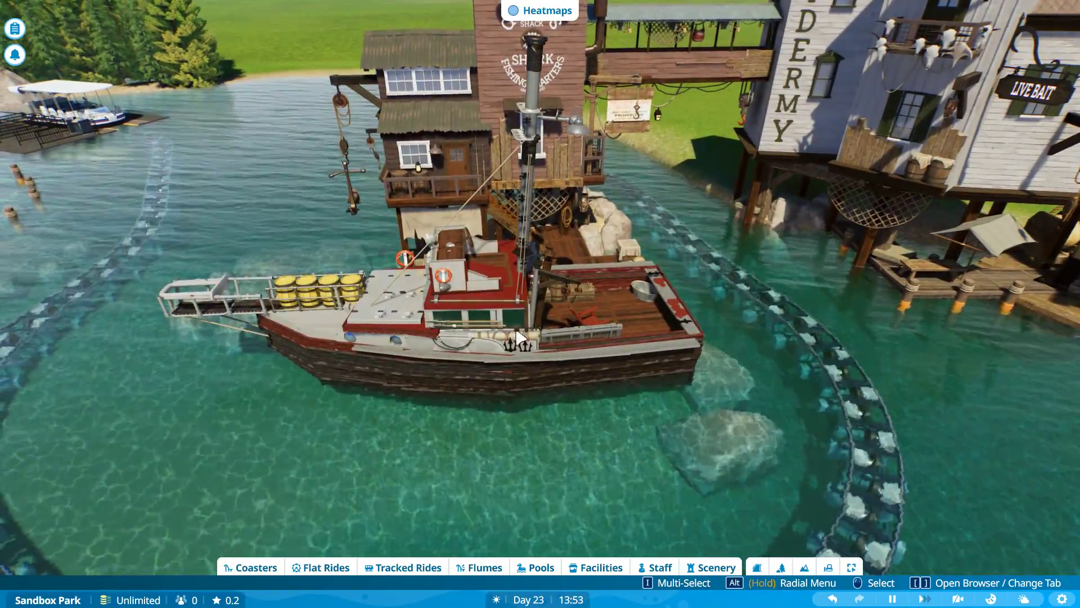
Step: Undo the rowboat assembly's relocation to the lake and return to it on the grass
scroll(605, 362, down, 6)
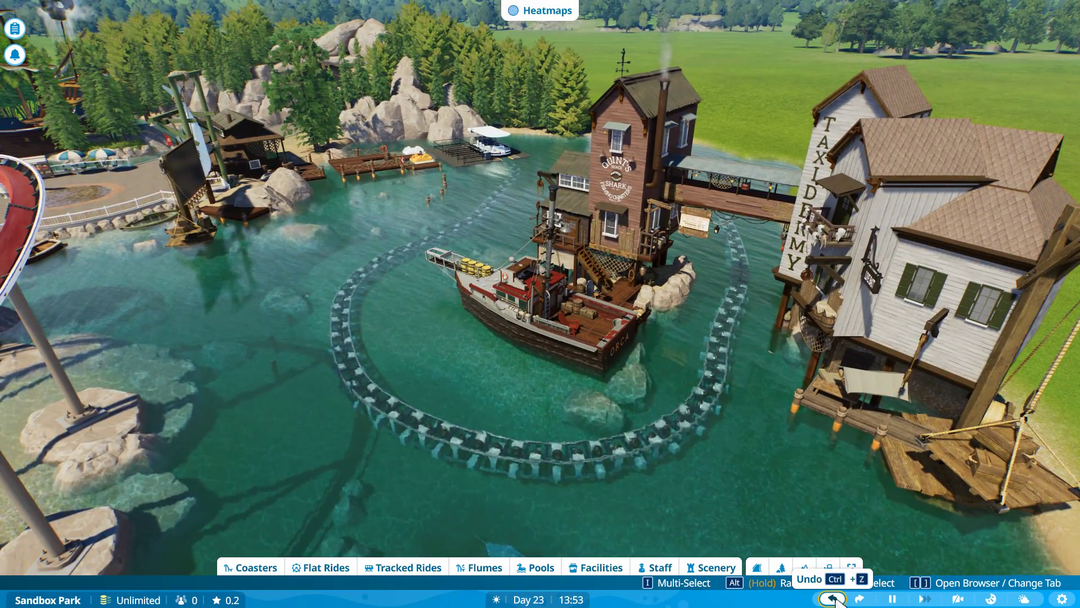
scroll(774, 456, down, 5)
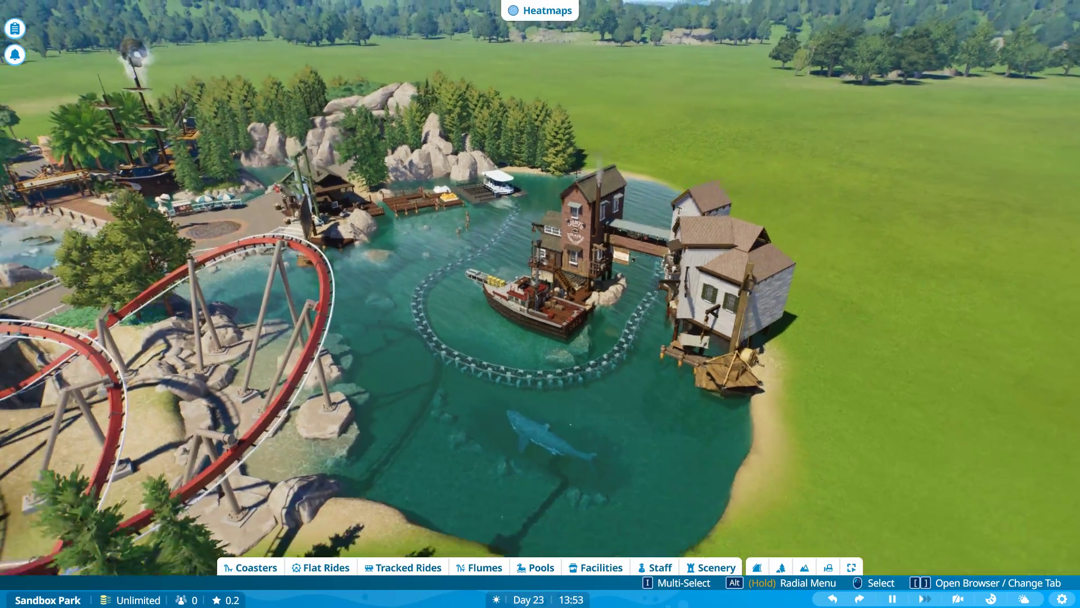
key(d)
scroll(751, 404, up, 5)
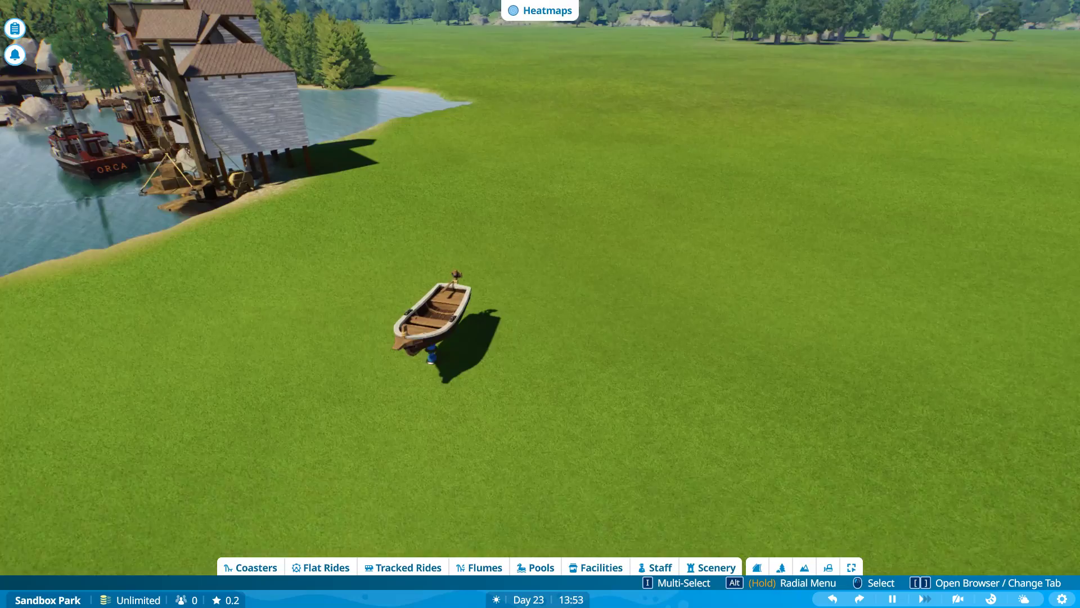
scroll(776, 403, up, 5)
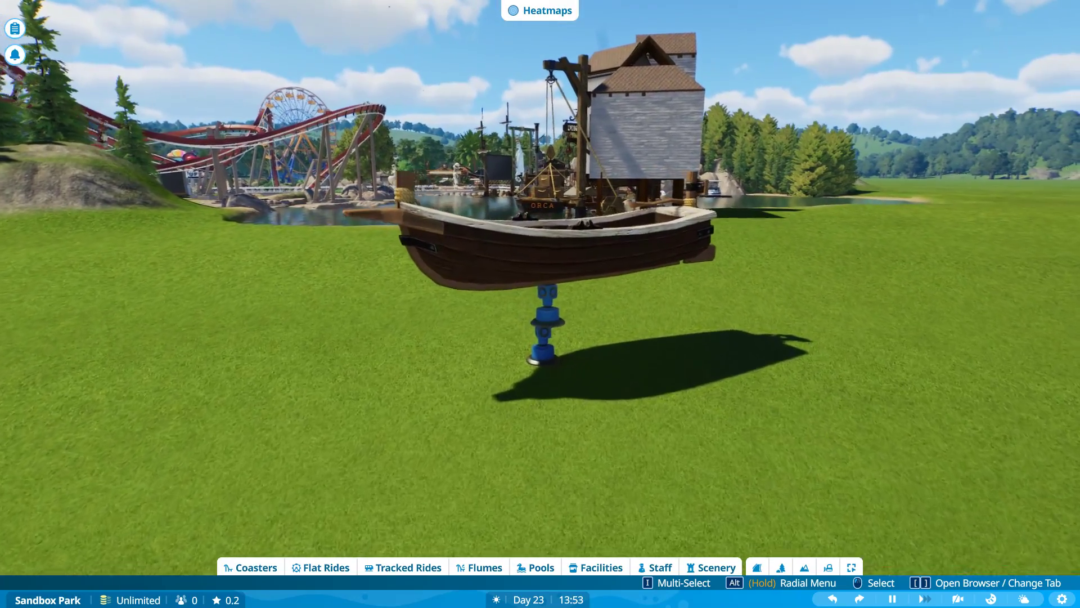
key(w)
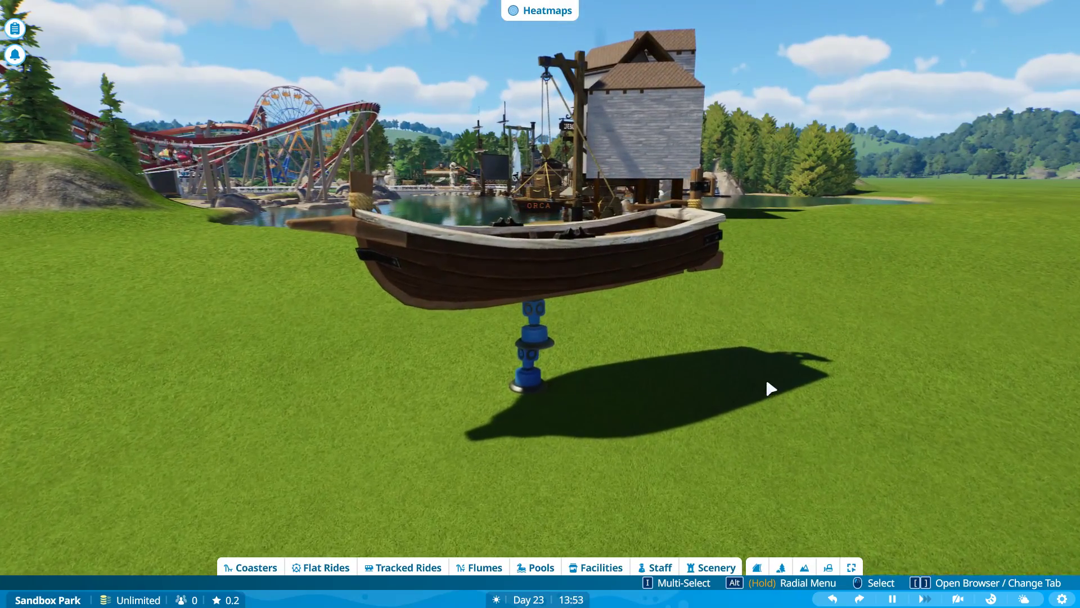
Step: Select the lower rotational platform and open its attached scenery for editing
click(626, 259)
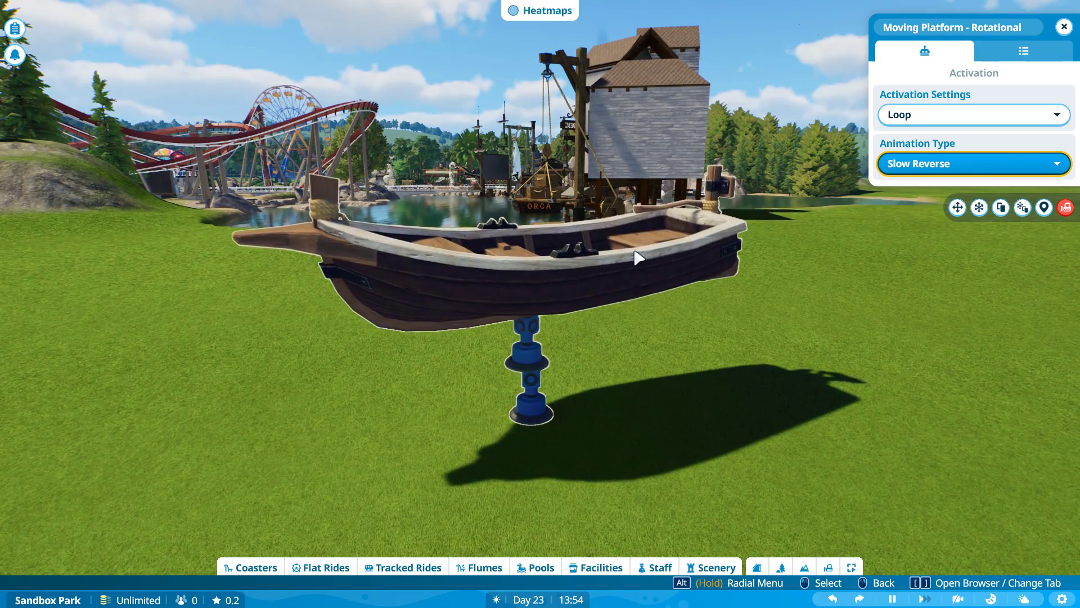
click(1023, 52)
click(958, 96)
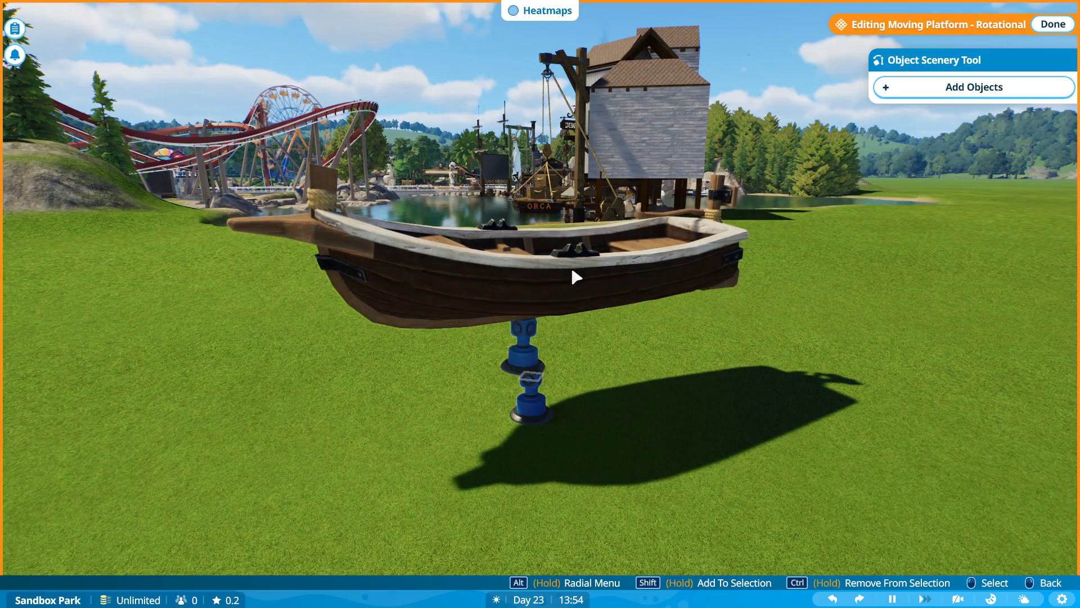
Step: Delete the upper platform with the rowboat from the lower platform's attached scenery and undo that deletion
key(Delete)
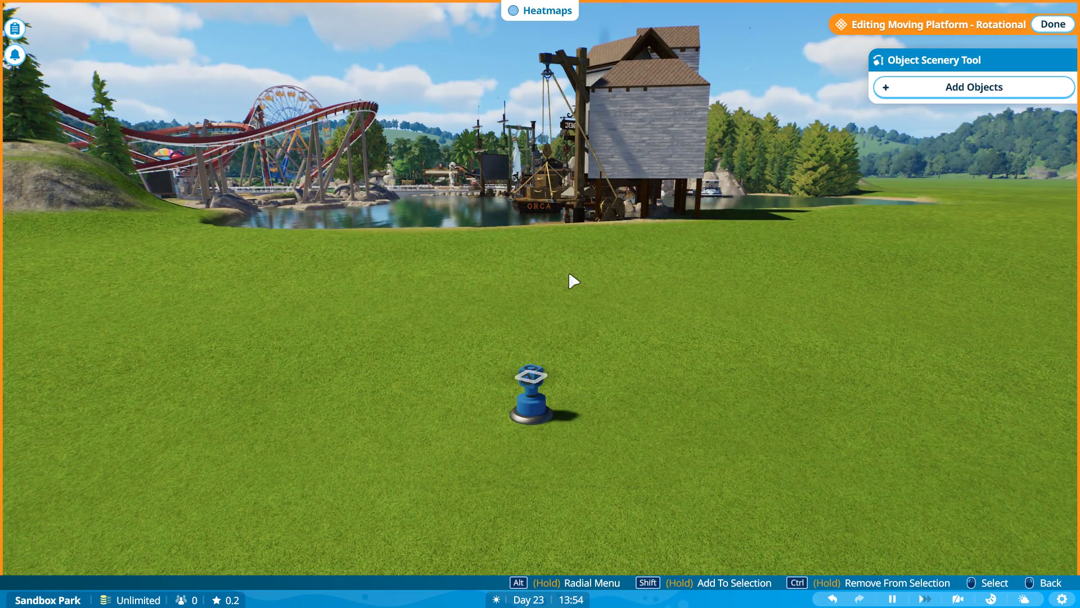
click(831, 600)
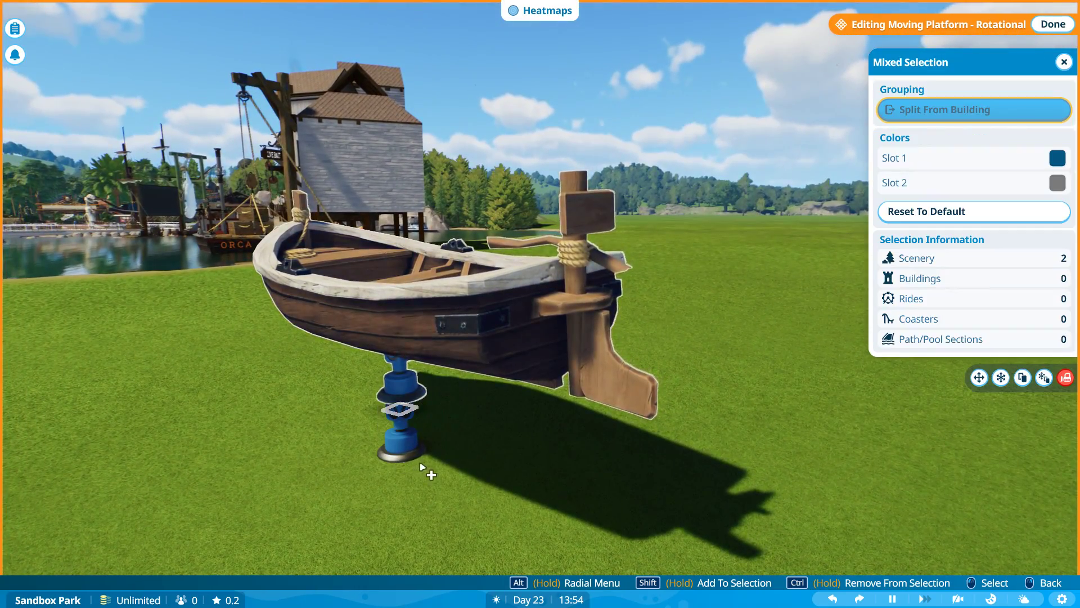
Step: Select only the upper rotational platform and open its attached scenery for editing
drag(400, 392, 584, 381)
scroll(591, 375, down, 4)
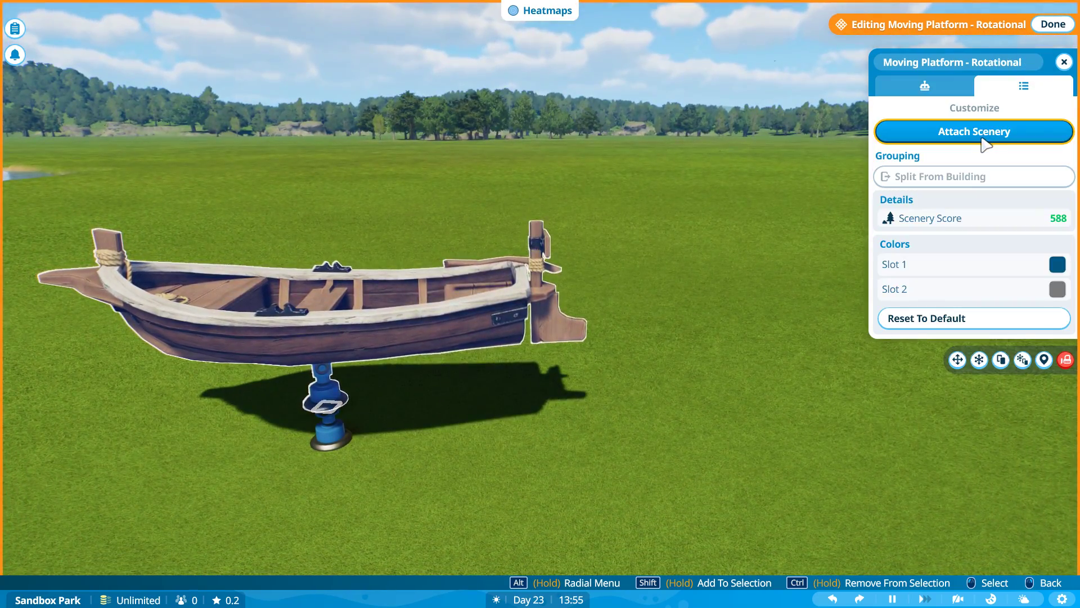
click(983, 142)
scroll(640, 319, down, 3)
key(q)
scroll(531, 278, up, 1)
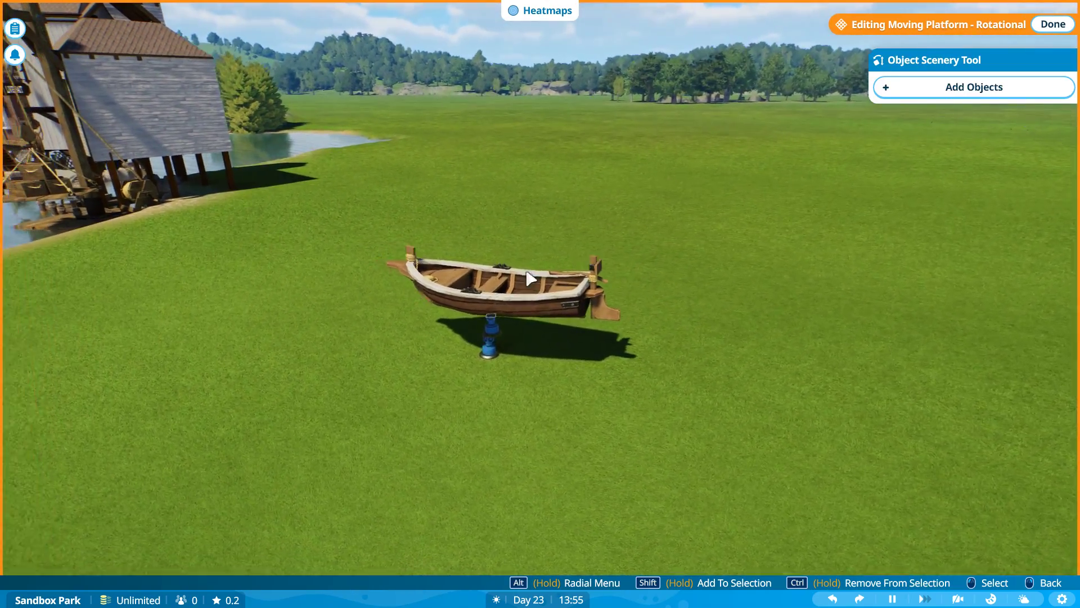
Step: Attach a Shipwreck - Crate to the upper rotational platform, standing inside the rowboat, and check that it rocks along
click(998, 88)
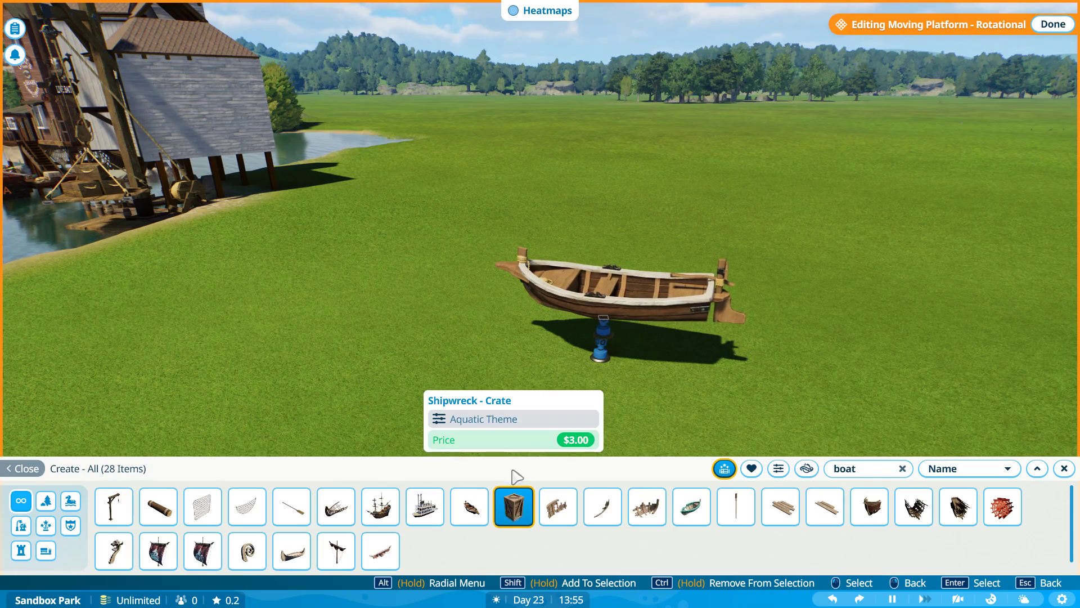
click(513, 476)
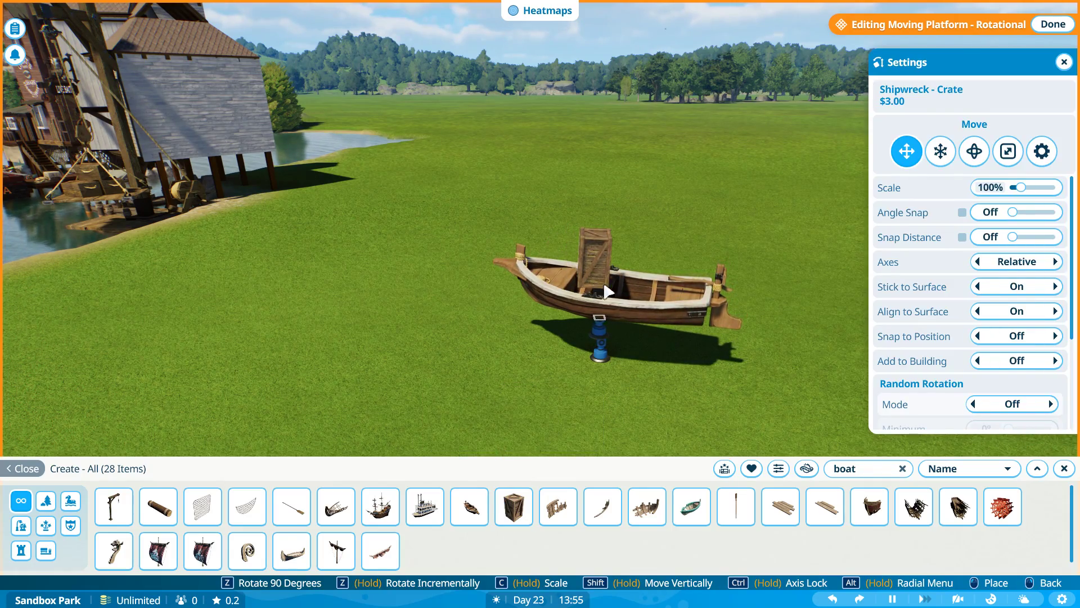
click(608, 291)
key(q)
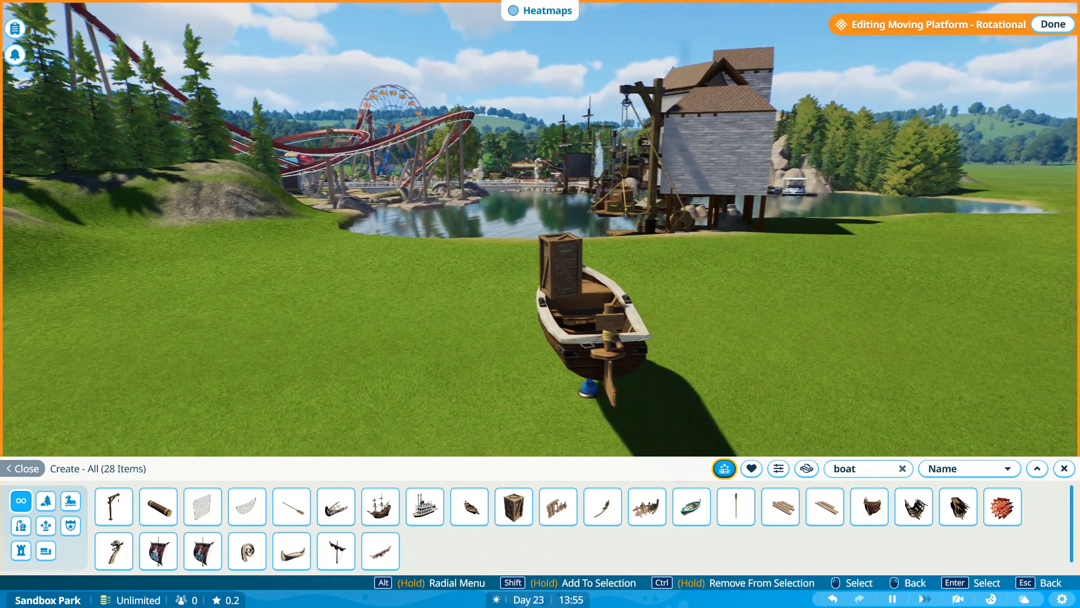
key(e)
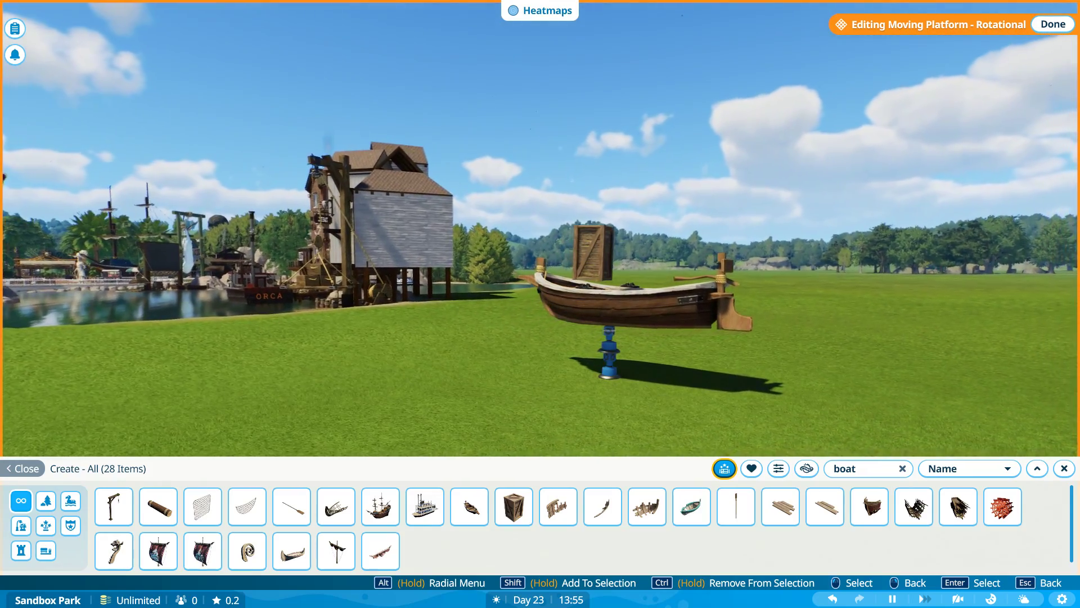
Step: Undo the crate's placement in the rowboat and redo the rowboat's own removal so it stands empty on its platforms
scroll(825, 304, down, 3)
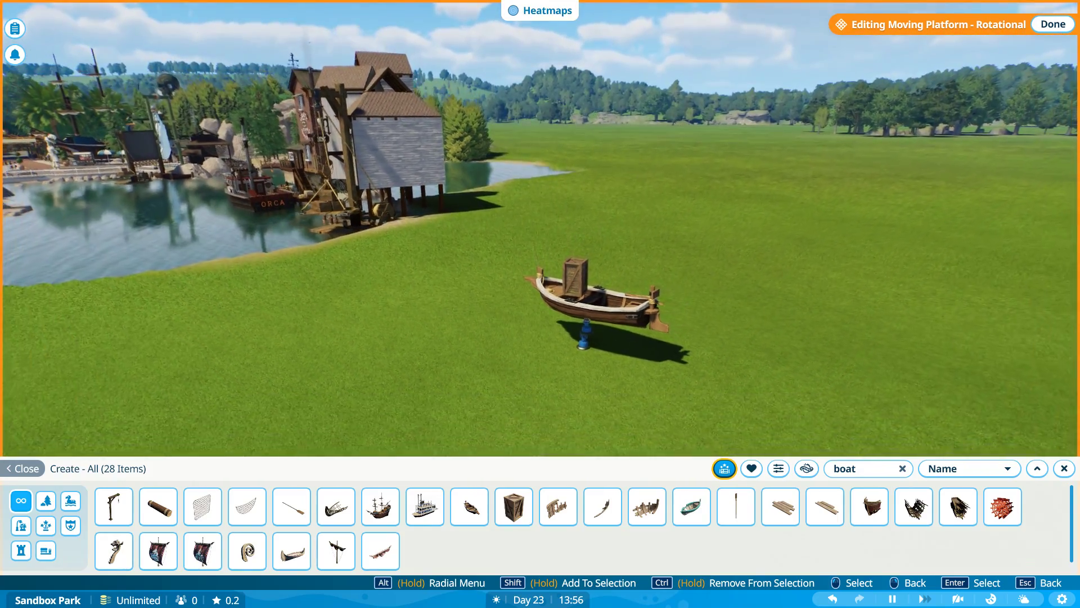
key(a)
key(w)
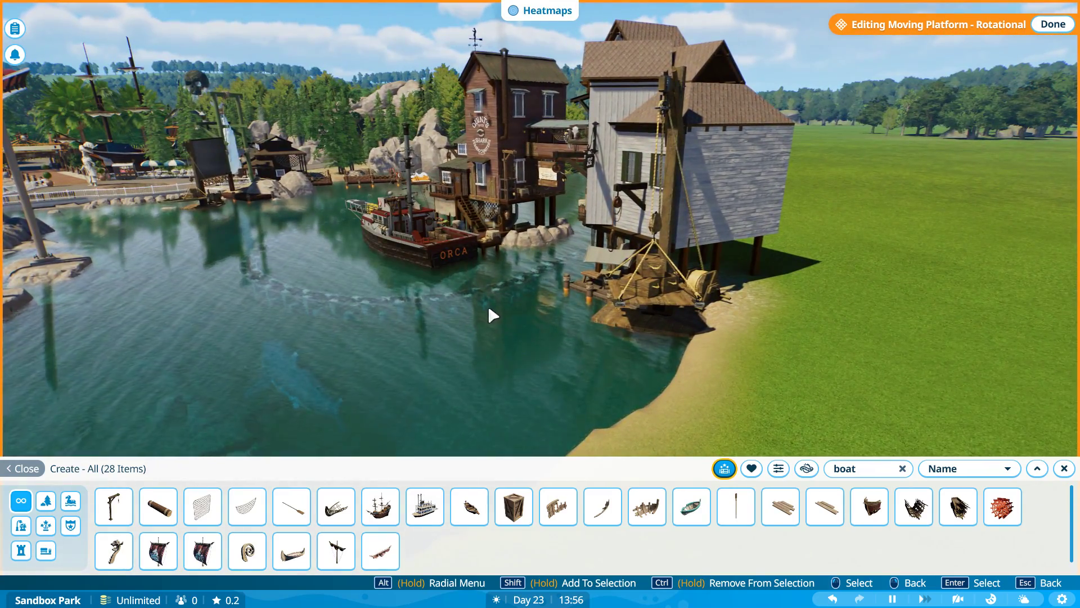
key(s)
key(d)
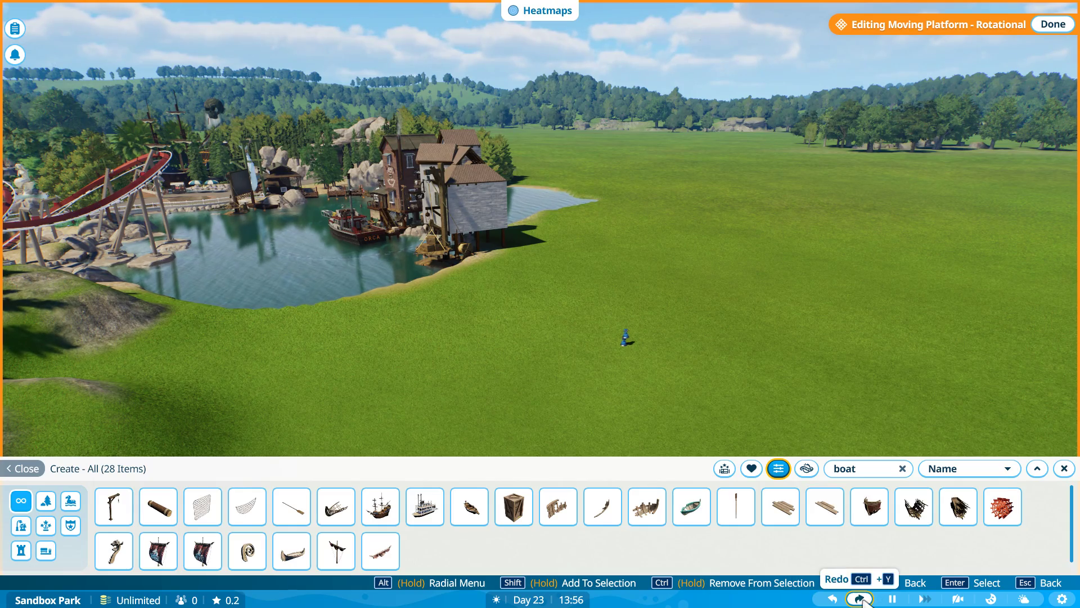
click(859, 599)
scroll(776, 388, up, 6)
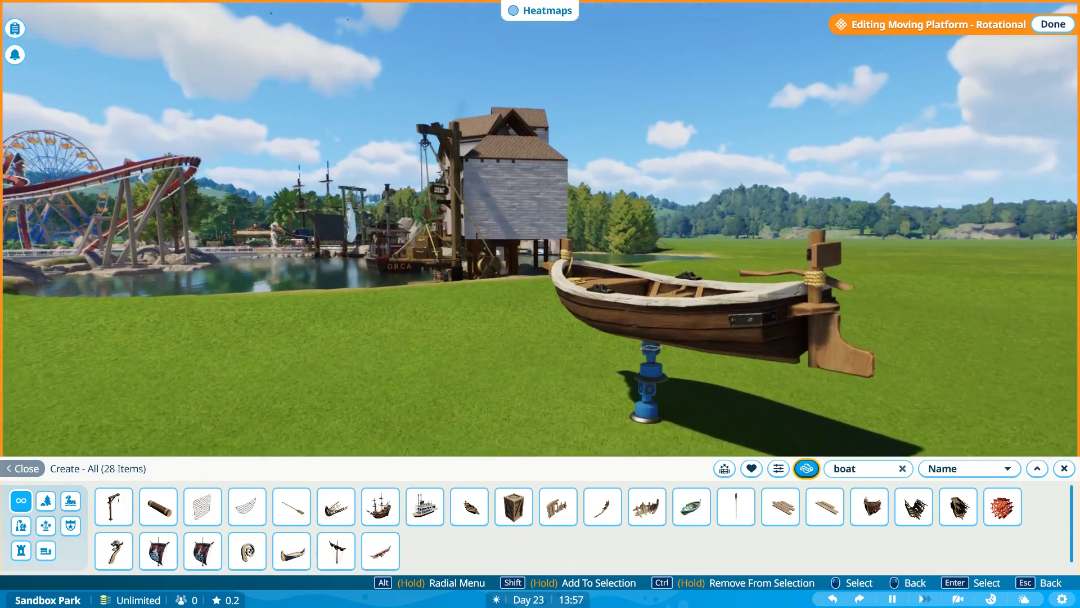
Step: Check the empty rowboat from astern against the lake and coaster area, and close the scenery browser
scroll(651, 348, up, 3)
drag(651, 348, 716, 360)
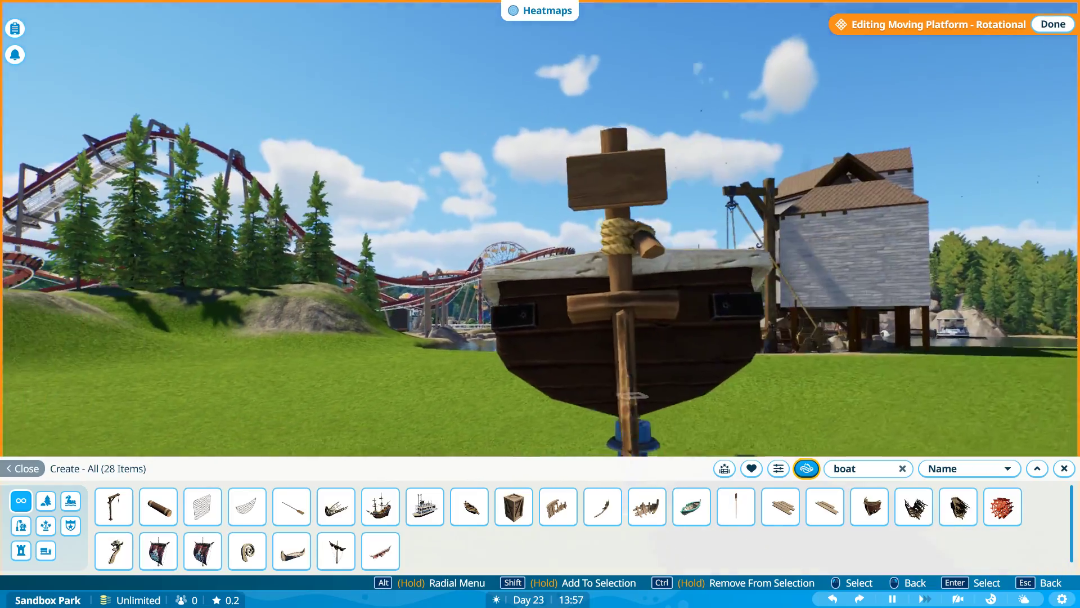
scroll(716, 360, down, 6)
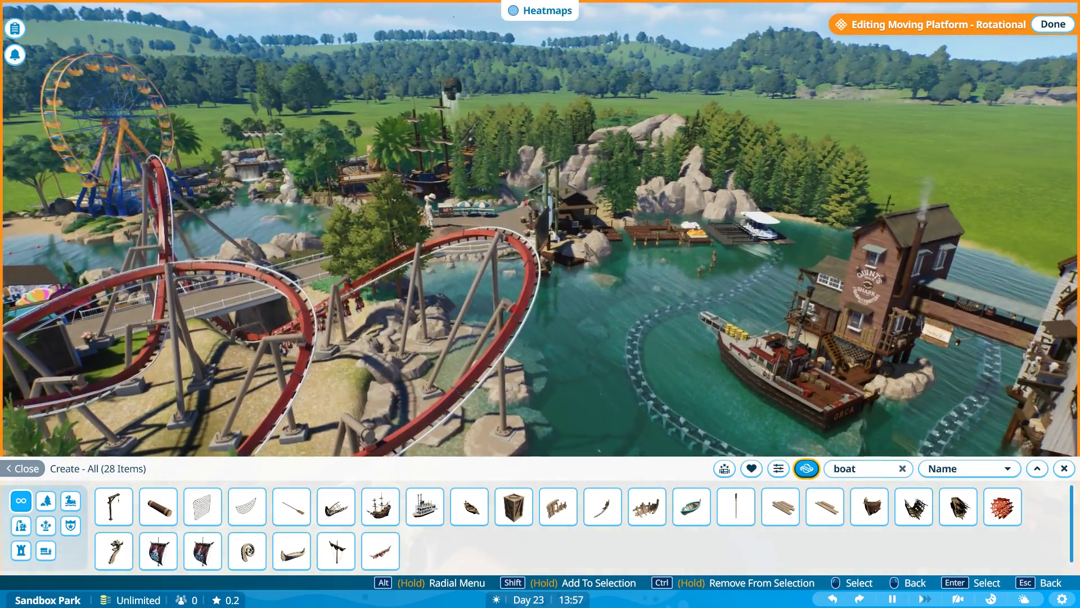
drag(586, 120, 473, 125)
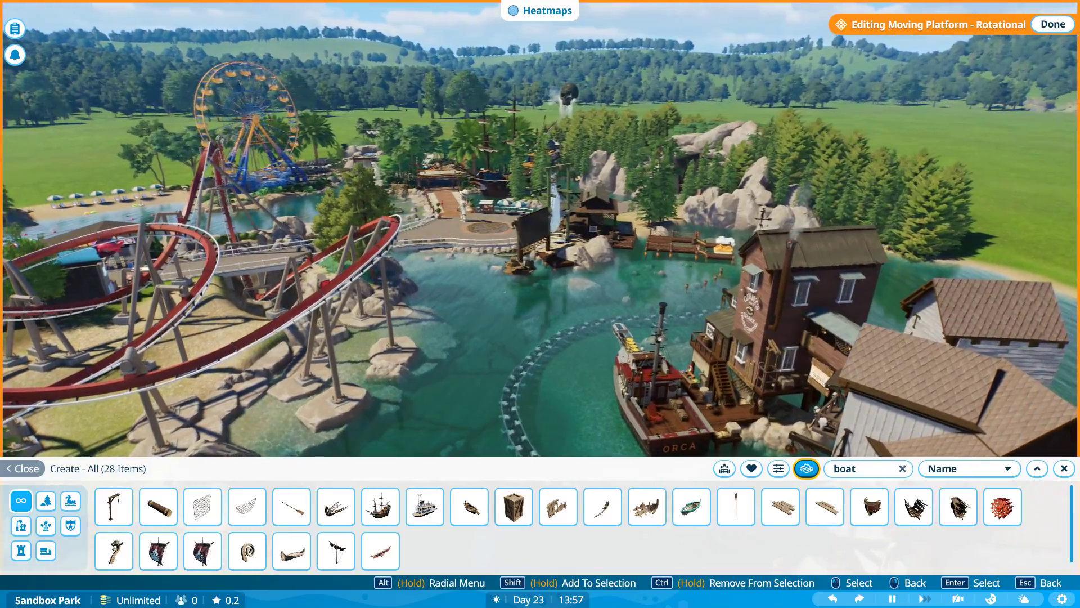
scroll(681, 176, down, 8)
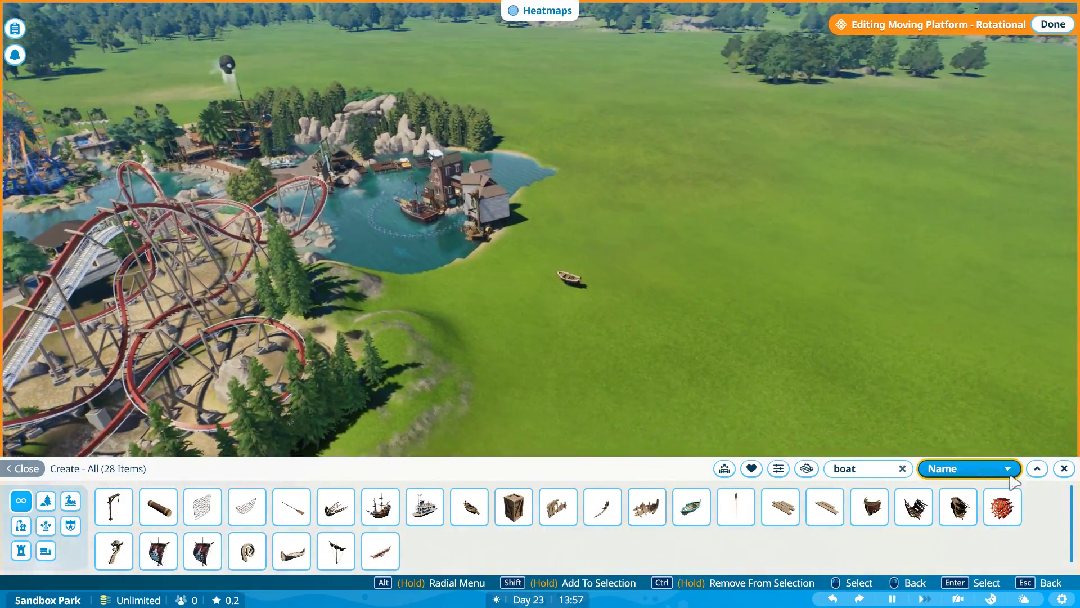
click(1064, 468)
Step: Examine the rowboat's rocking motion from above and from astern, and compare it with the Orca boat on the lake
scroll(762, 232, up, 8)
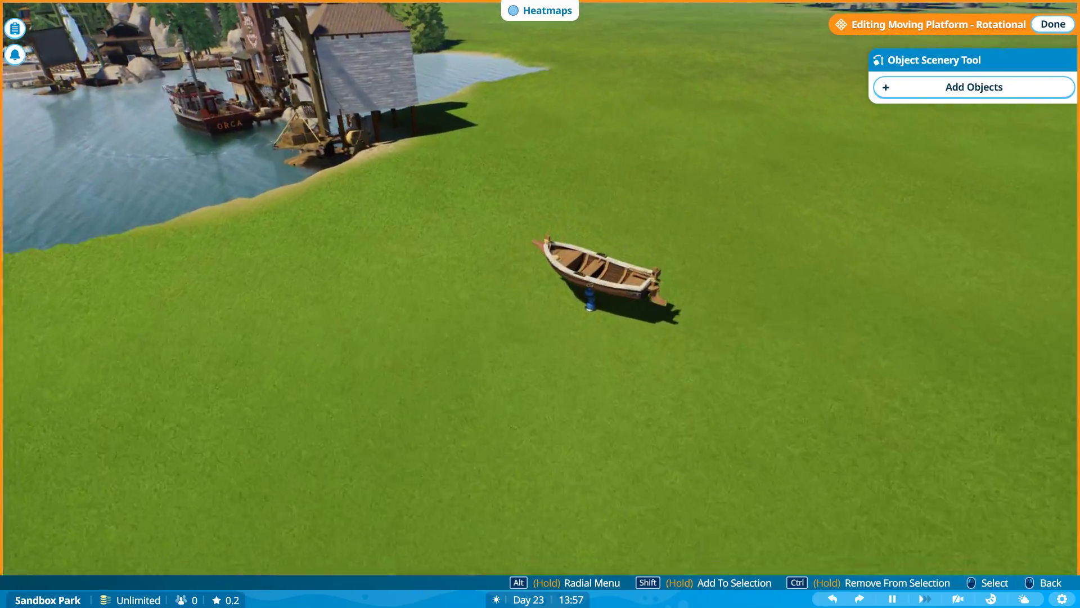
scroll(684, 148, up, 5)
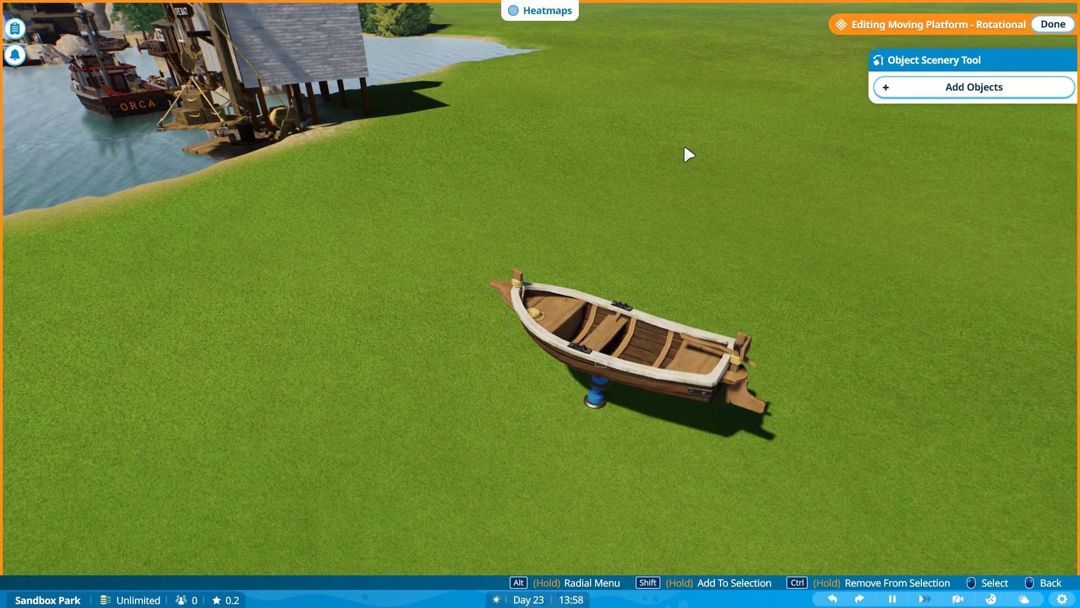
scroll(691, 210, up, 4)
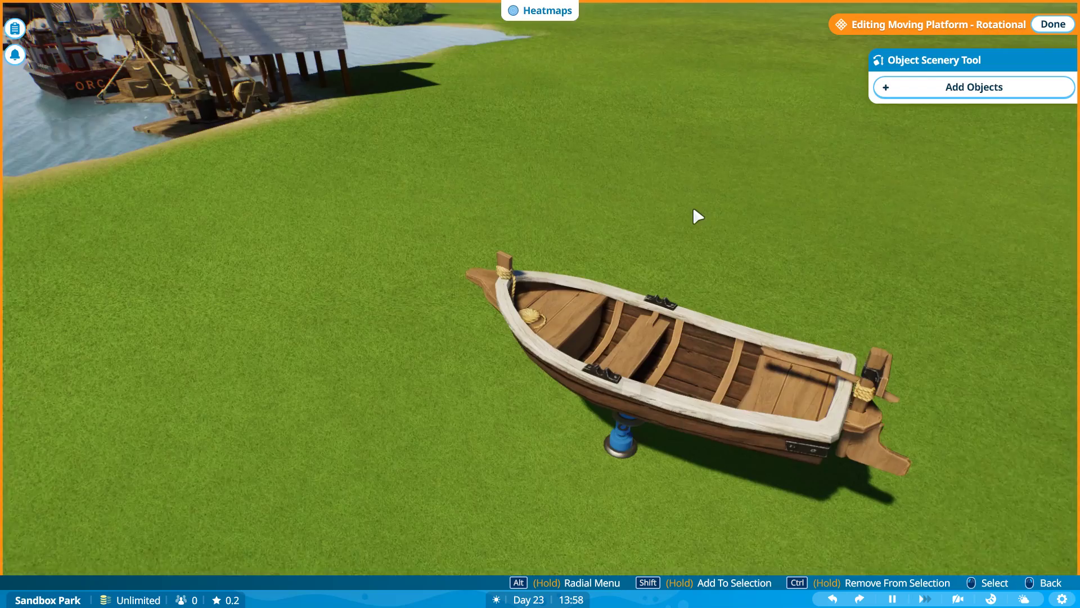
mouse_move(693, 207)
mouse_down()
mouse_move(694, 124)
mouse_move(716, 105)
mouse_move(828, 101)
mouse_move(871, 128)
mouse_move(697, 207)
mouse_up()
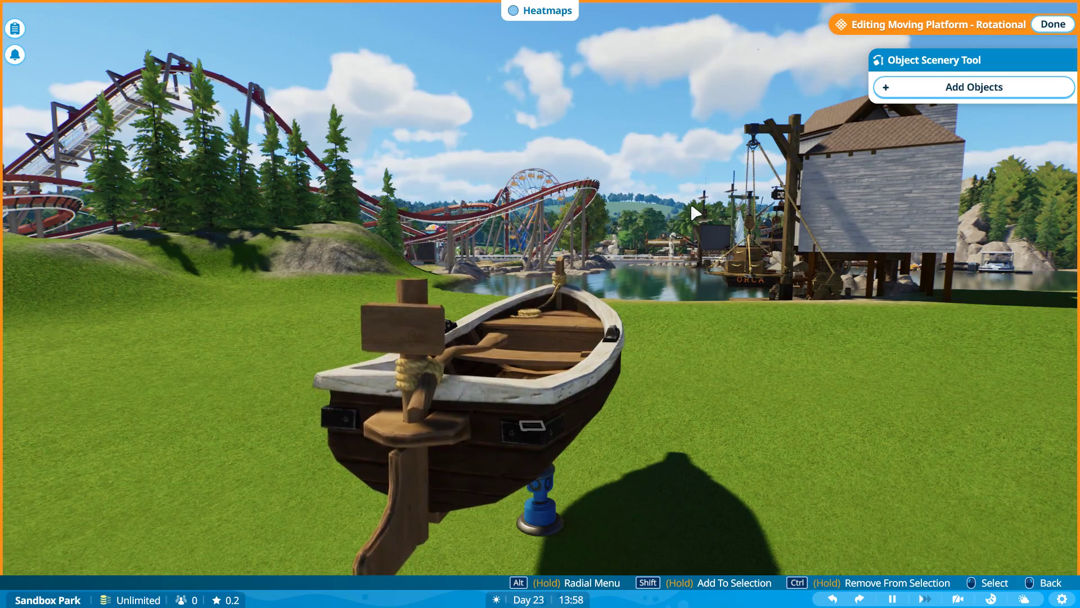
scroll(702, 228, down, 6)
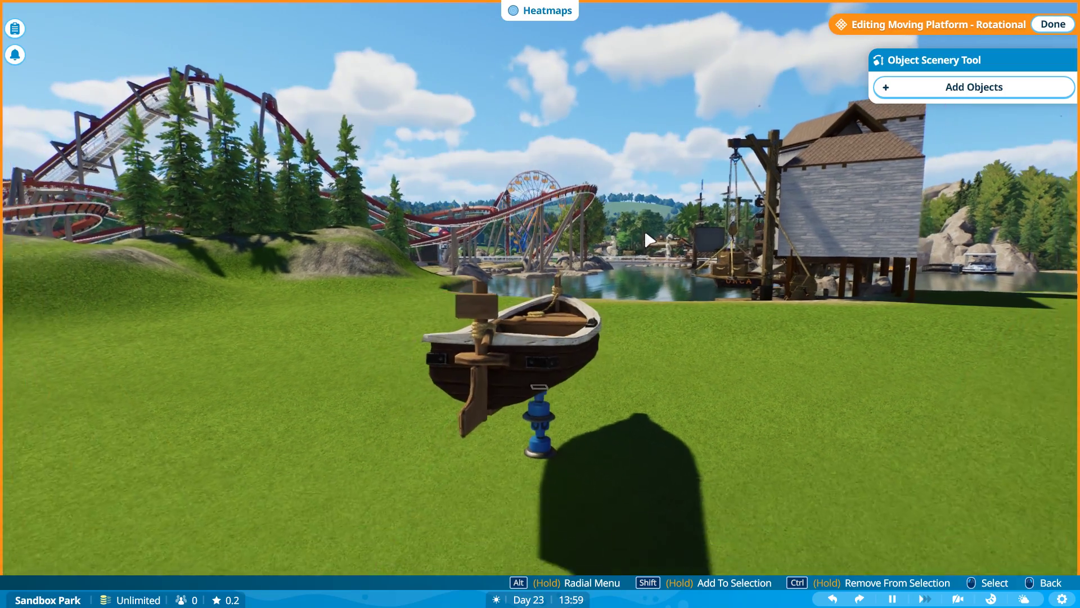
scroll(645, 195, down, 2)
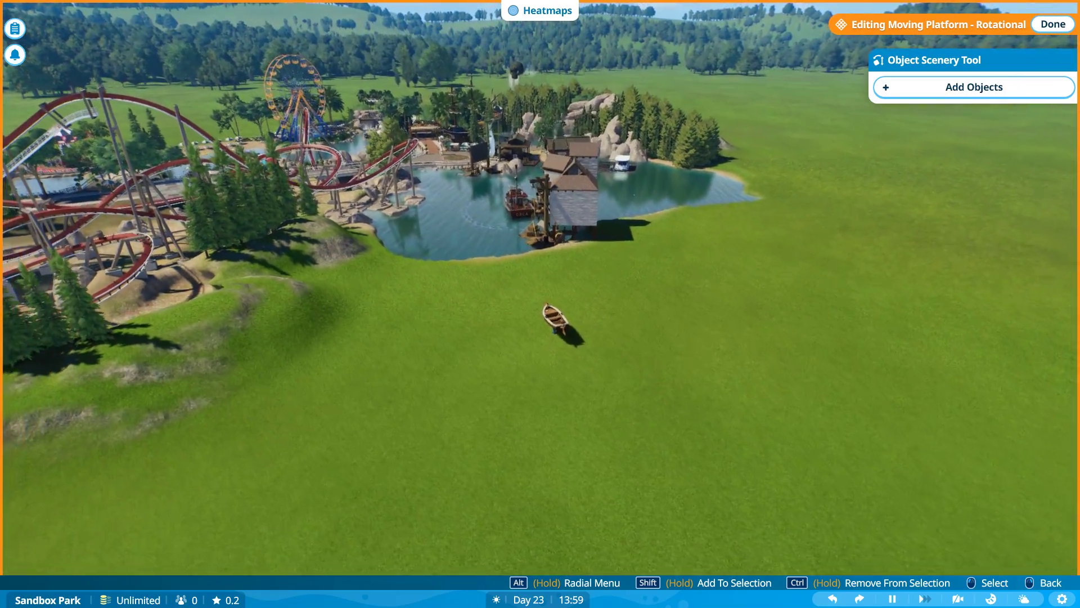
key(w)
key(a)
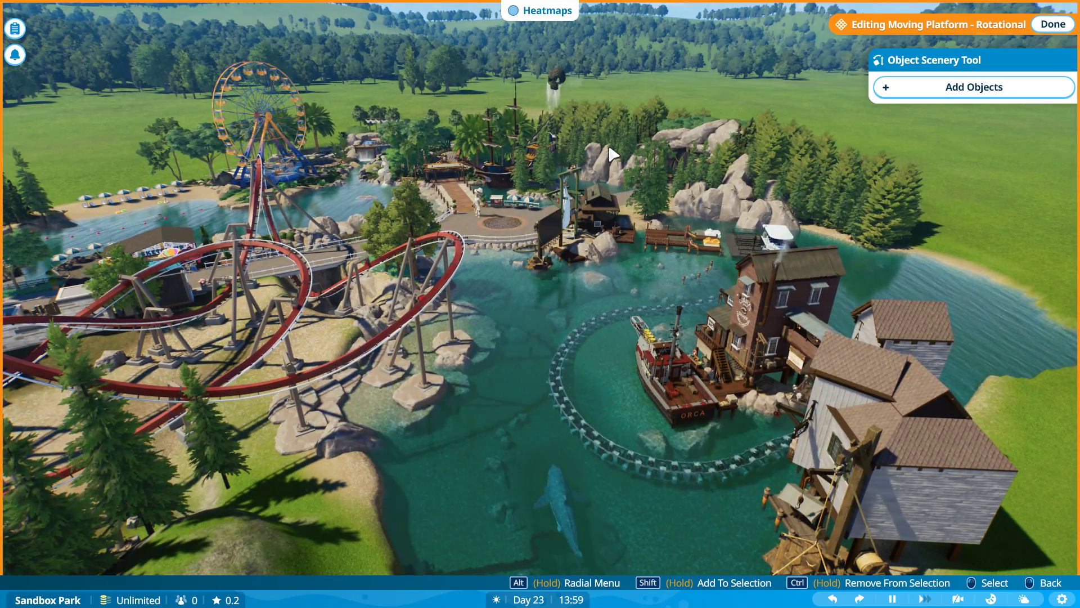